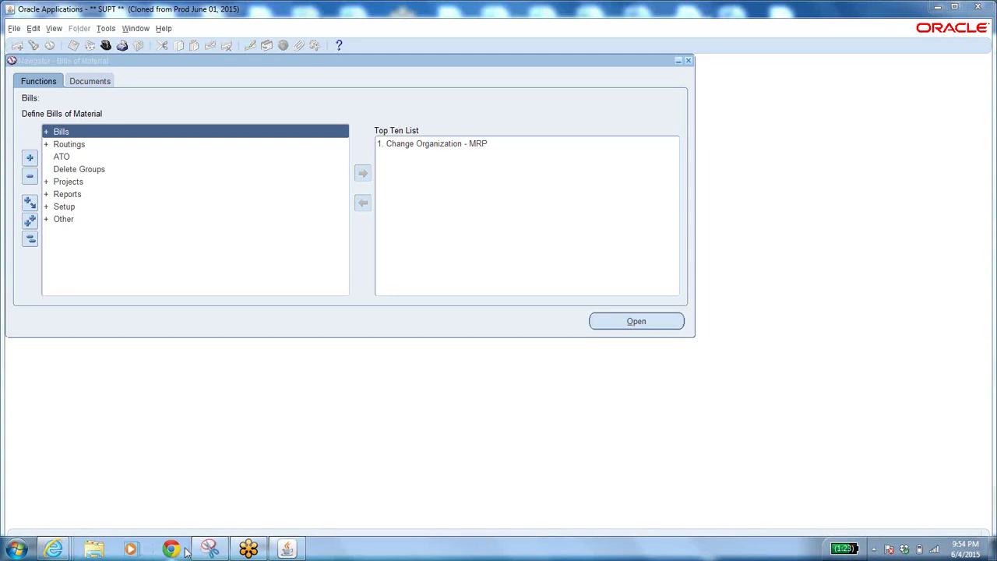
- Switch to a new blank Microsoft Excel 2010 workbook and enter the heading S.NO in cell A3
left_click(17, 549)
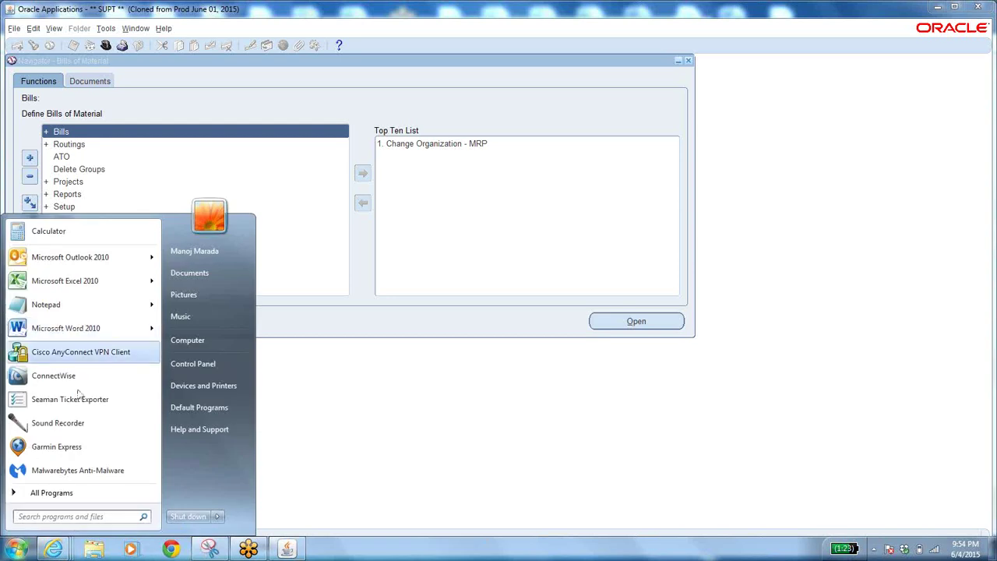
left_click(74, 279)
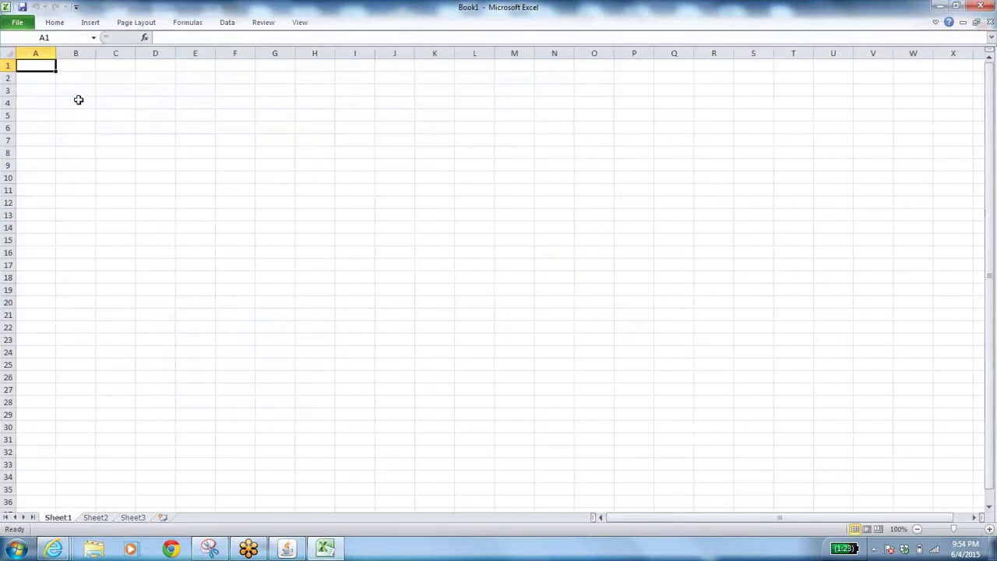
left_click(79, 93)
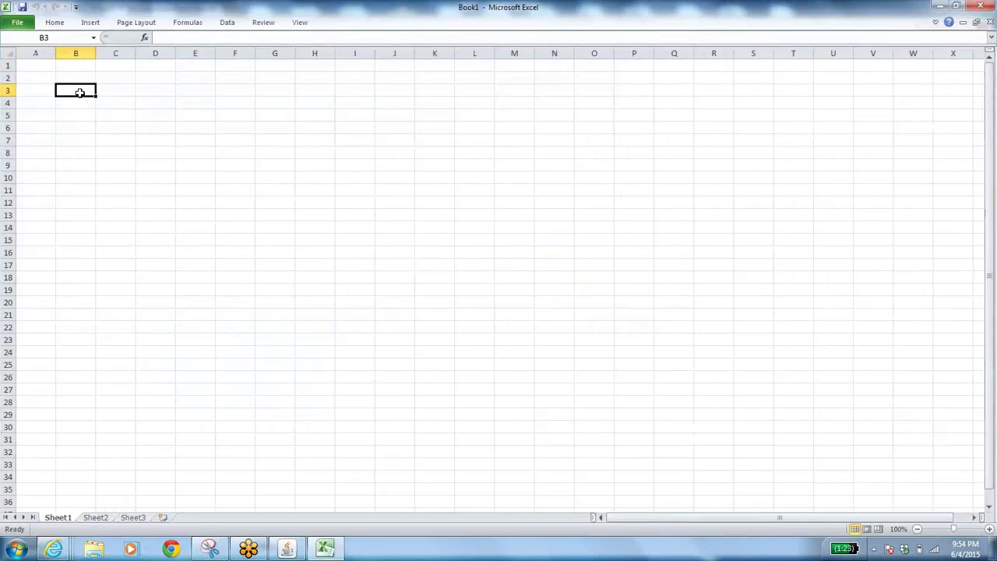
left_click(46, 92)
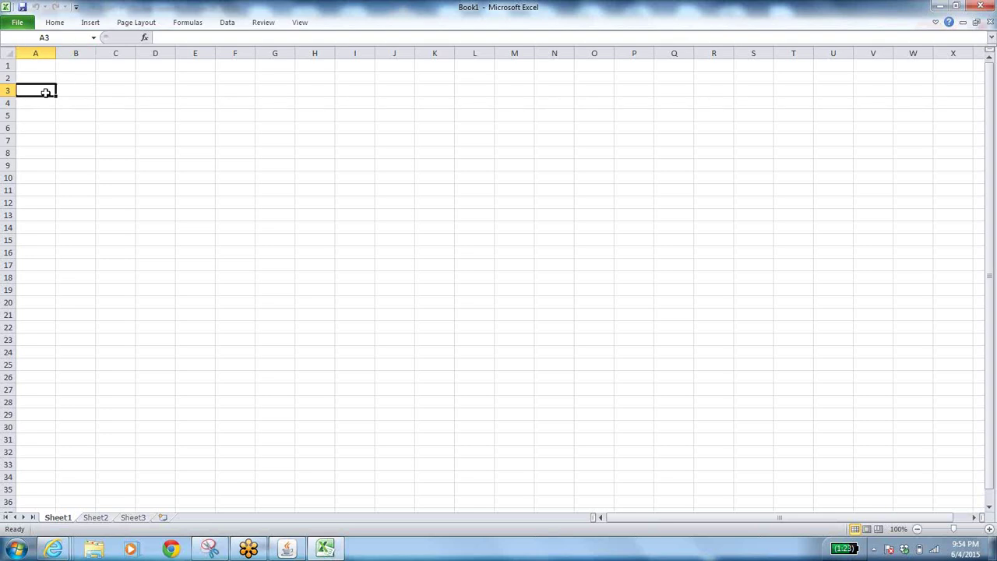
type("S.NO")
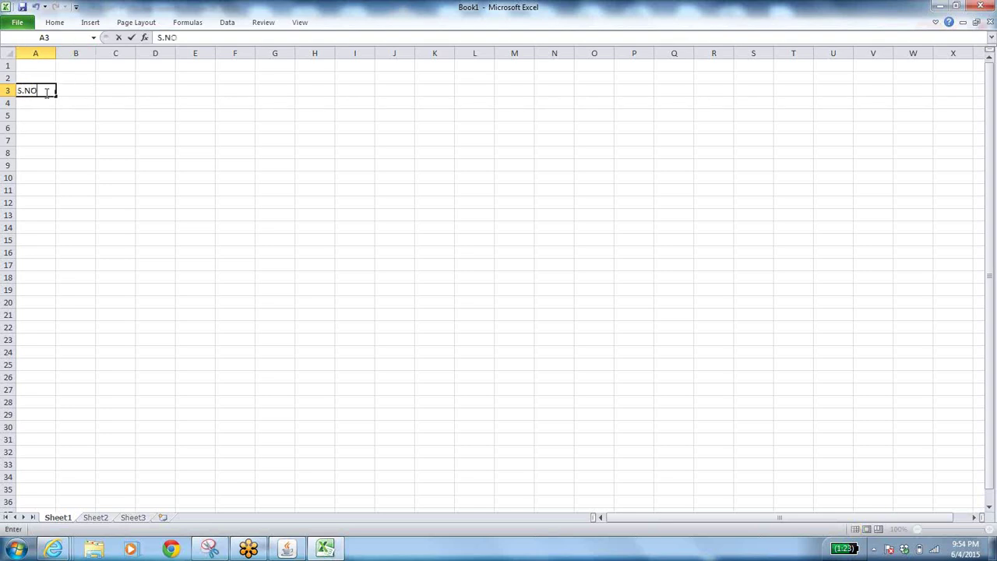
- Enter the heading Process Name in cell B3 and fit column B to its text
left_click(85, 90)
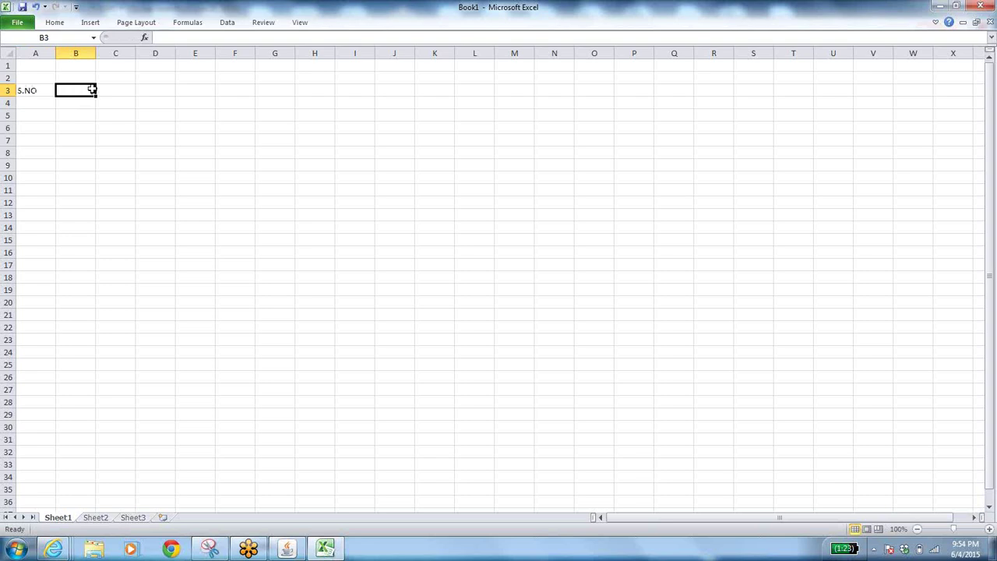
type("Ste")
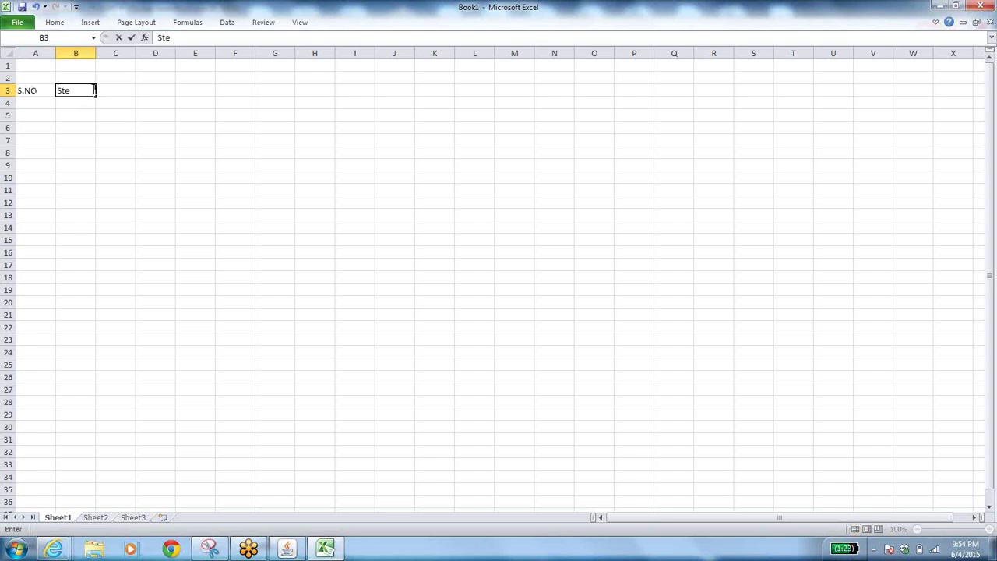
key("BackSpace")
key("BackSpace")
key("BackSpace")
type("S")
key("BackSpace")
type("Process Name")
double_click(95, 53)
left_click(99, 53)
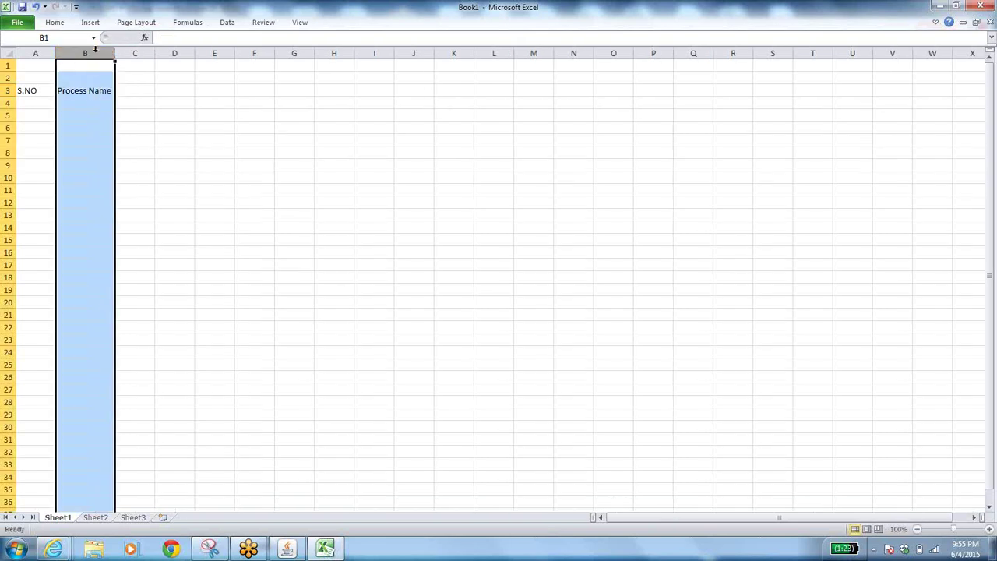
- Enter the headings Debit in cell C3 and Credit in cell D3
left_click(129, 89)
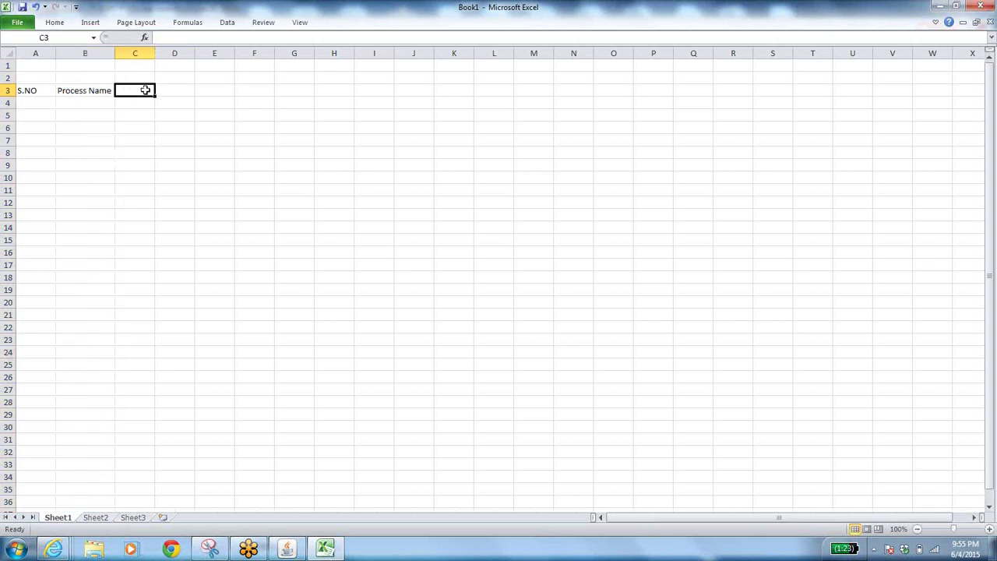
type("Debit")
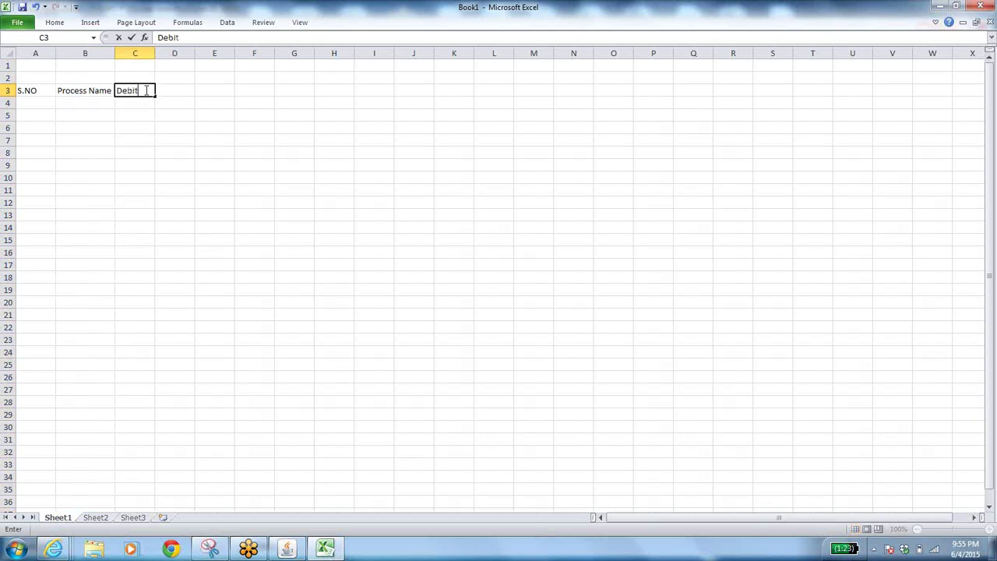
left_click(180, 91)
type("Cre")
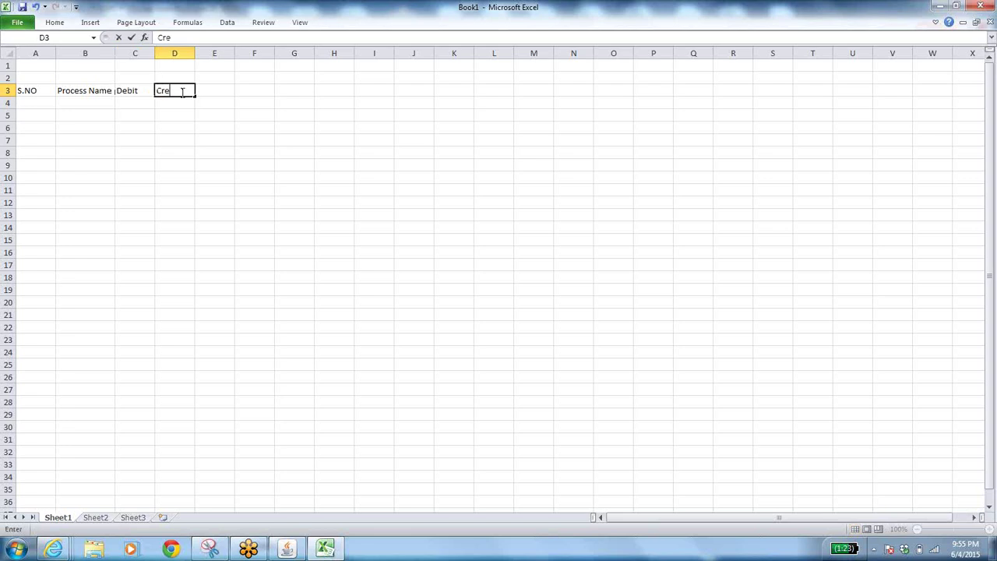
type("dit")
- Widen columns B, C and D individually
left_click(111, 53)
left_click_drag(115, 53, 207, 53)
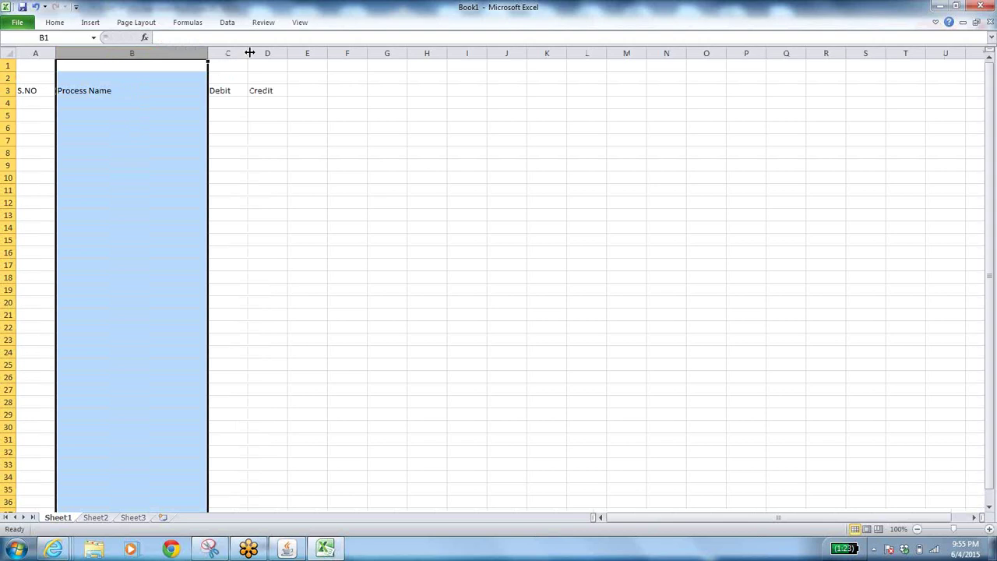
left_click_drag(249, 53, 428, 52)
- Give all sheet columns one wide, equal width, with column C somewhat narrower and column A just wide enough for its S.NO heading
left_click(7, 53)
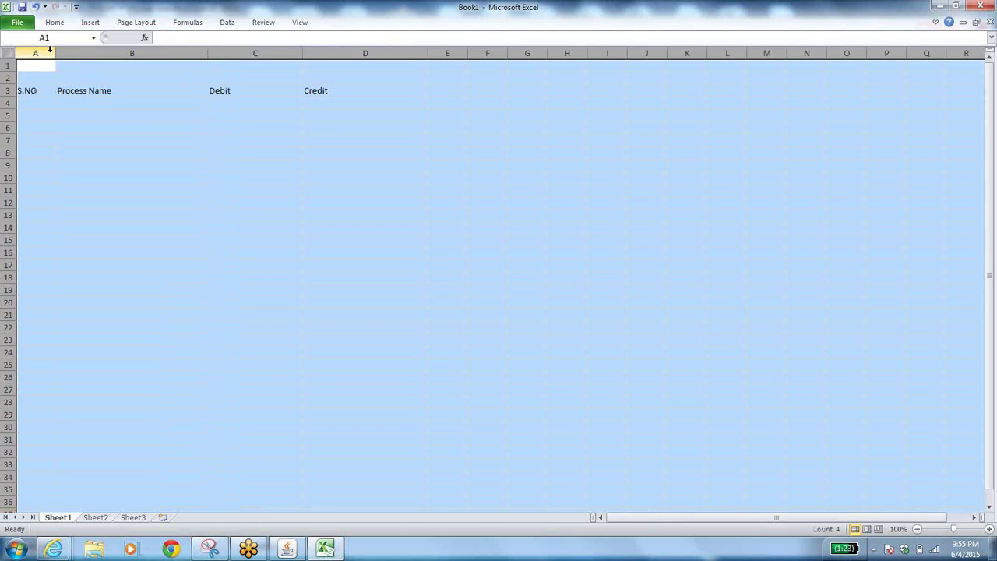
left_click_drag(207, 53, 310, 57)
left_click(407, 217)
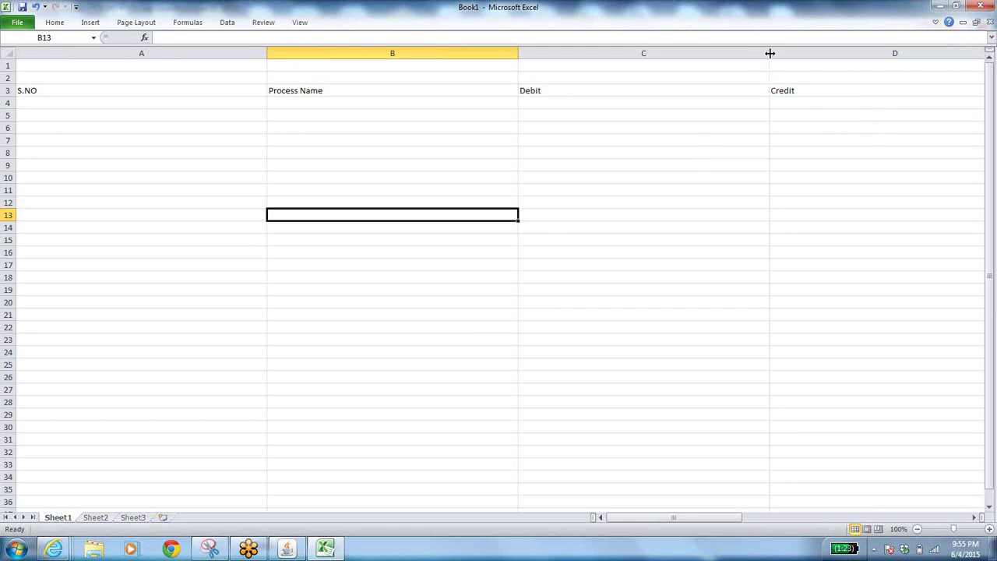
left_click_drag(769, 53, 696, 52)
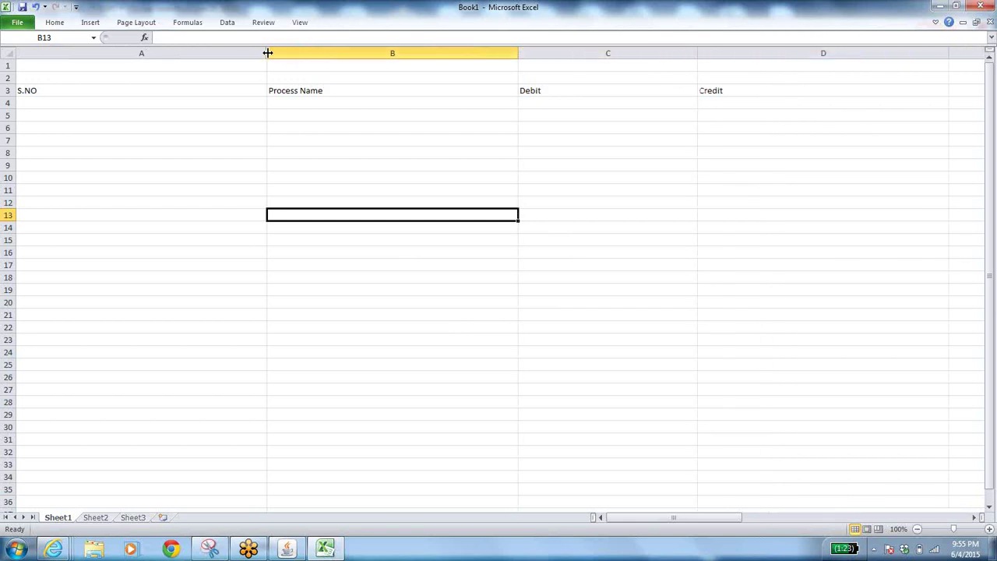
left_click_drag(267, 52, 54, 52)
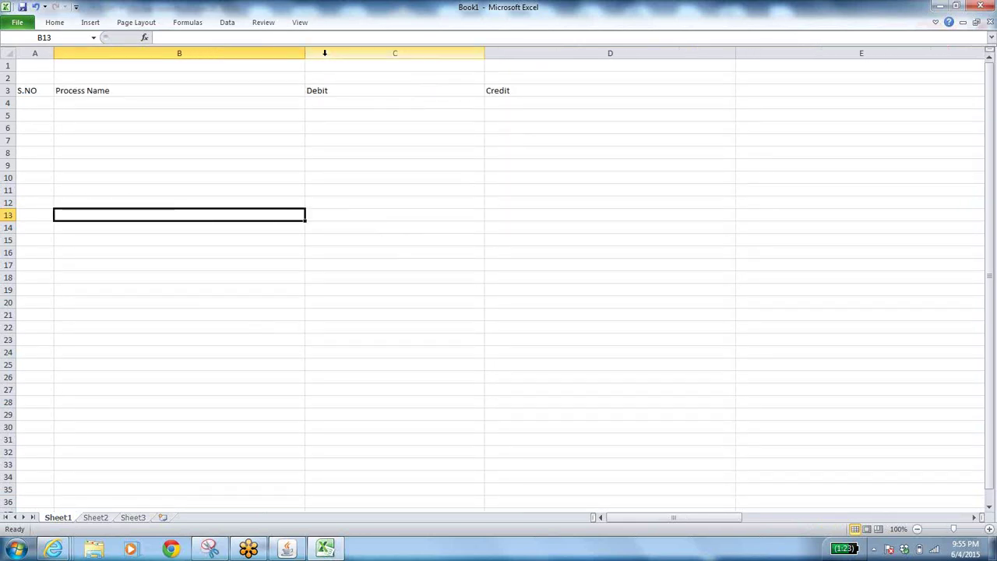
left_click(277, 194)
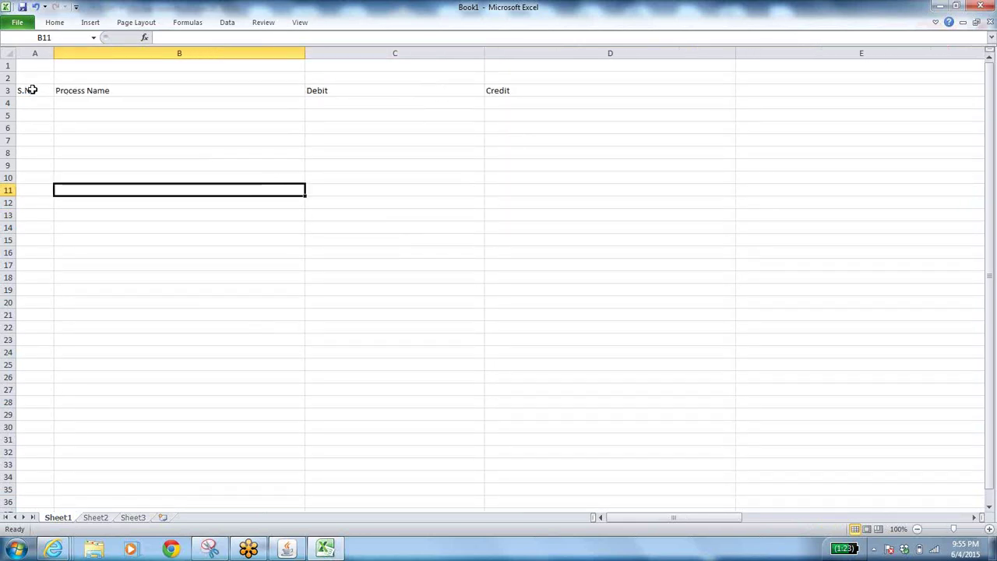
- Apply All Borders to the range A3:D24 and make heading row 3 about twice as tall
left_click_drag(32, 90, 661, 352)
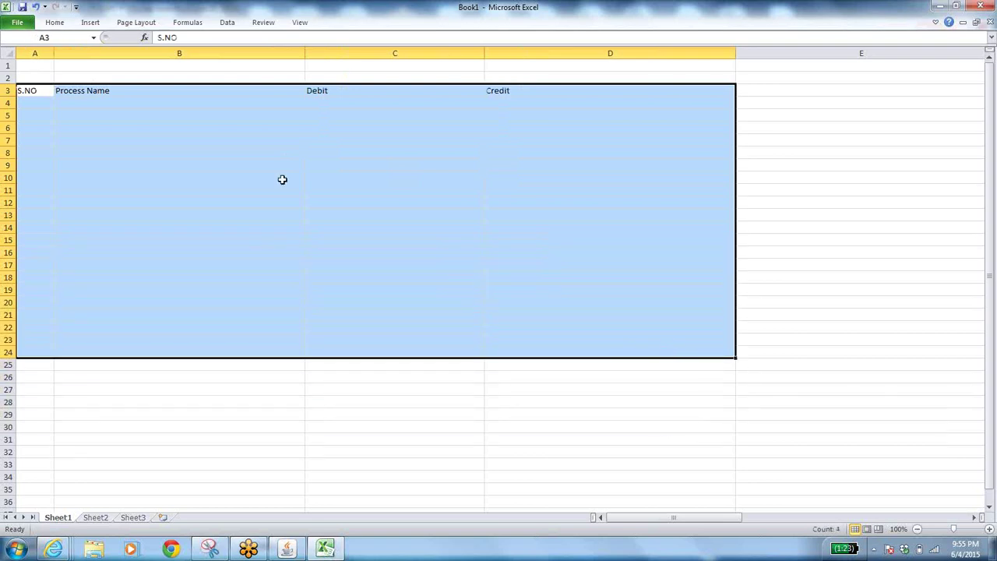
left_click(54, 22)
left_click(170, 61)
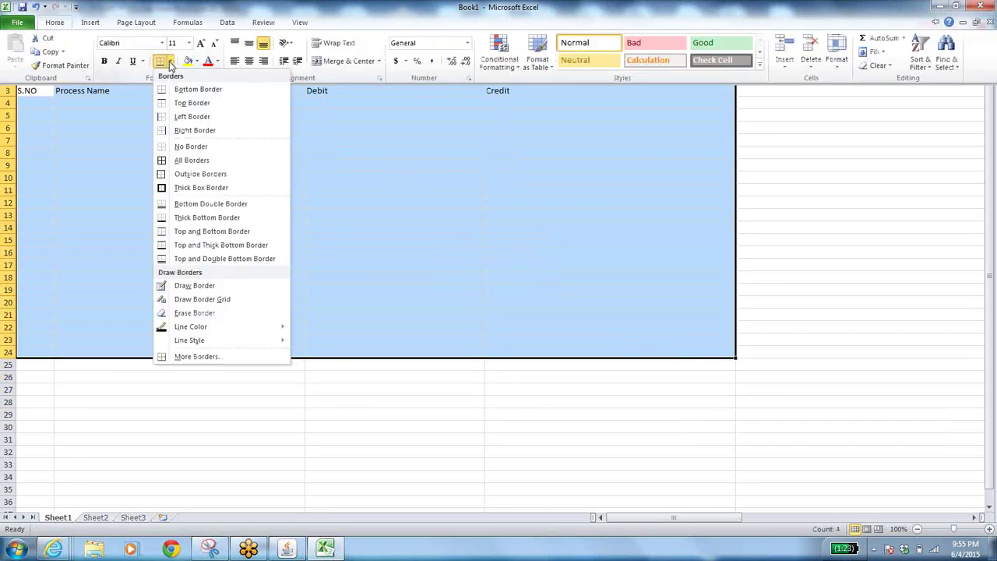
left_click(188, 160)
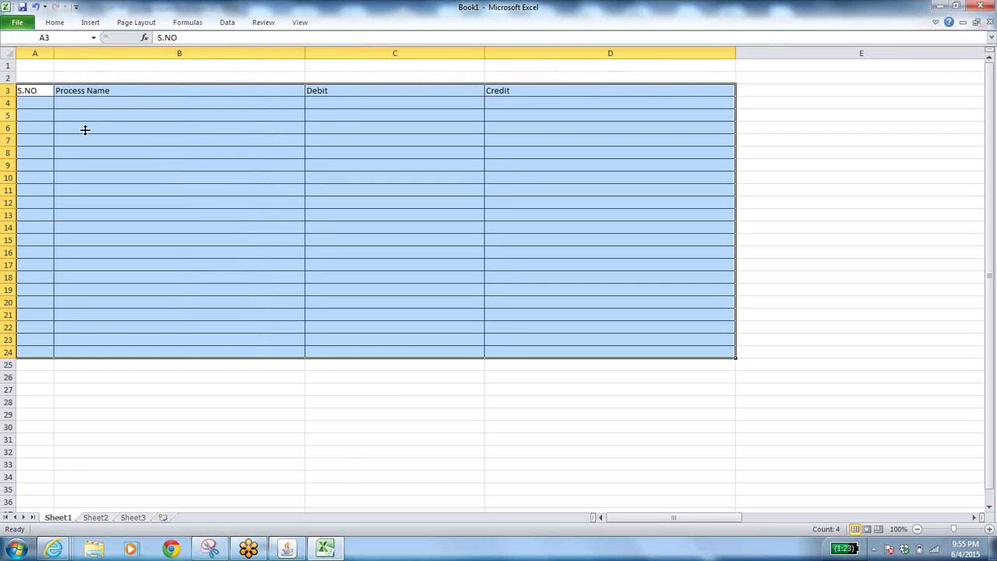
left_click_drag(9, 96, 9, 109)
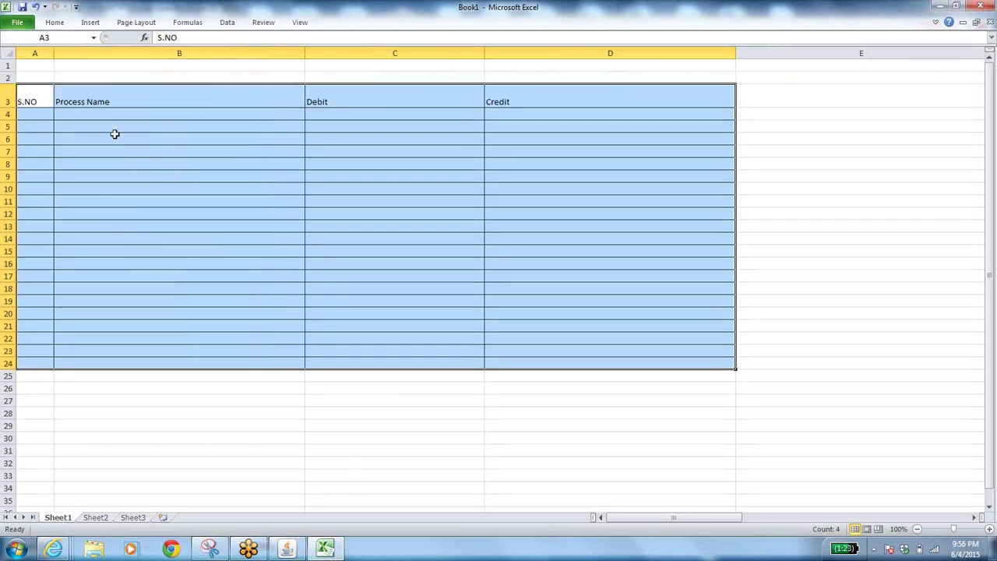
left_click(234, 166)
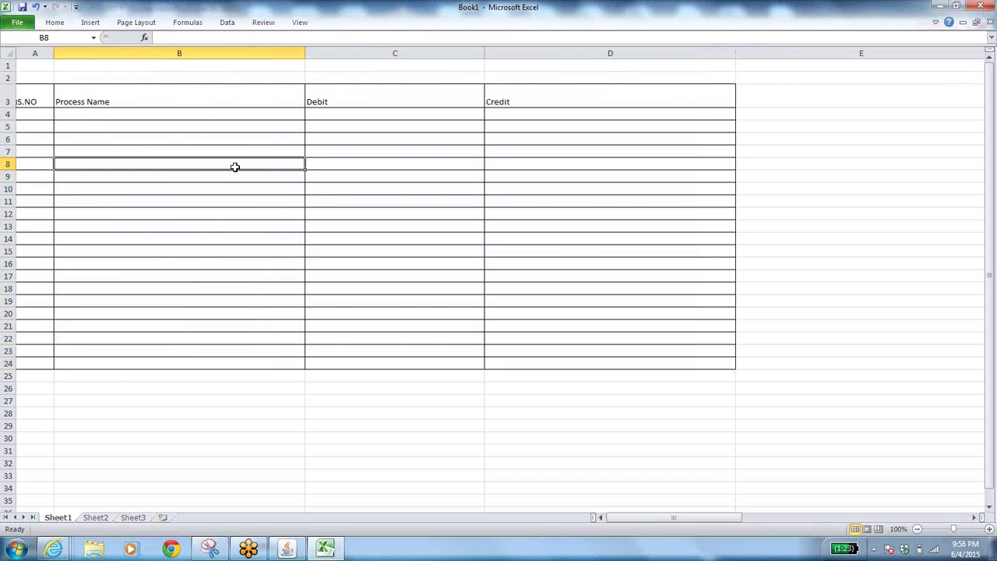
- Make the headings in A3:D3 bold with font size 12
left_click_drag(34, 101, 586, 94)
left_click(54, 22)
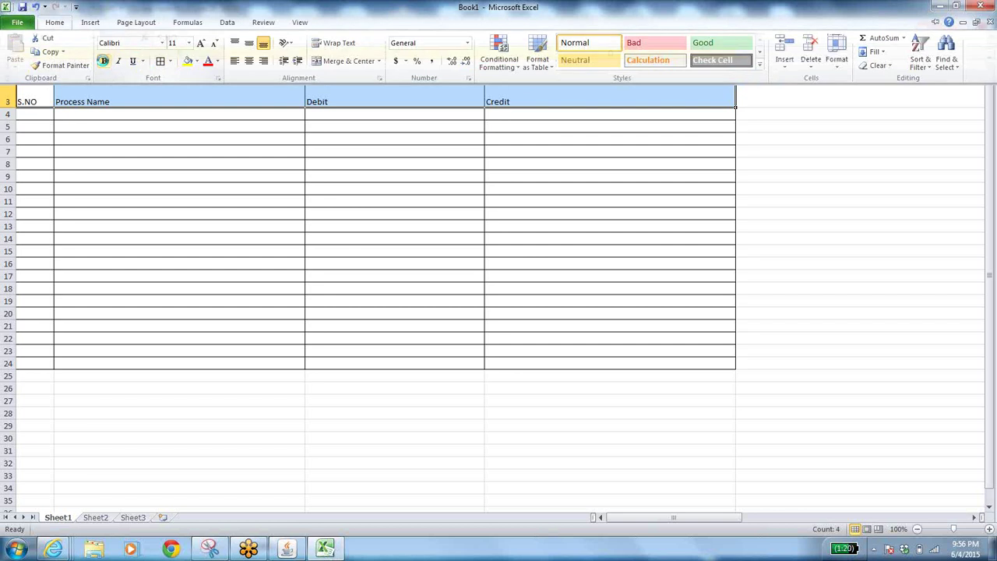
left_click(103, 62)
left_click(55, 22)
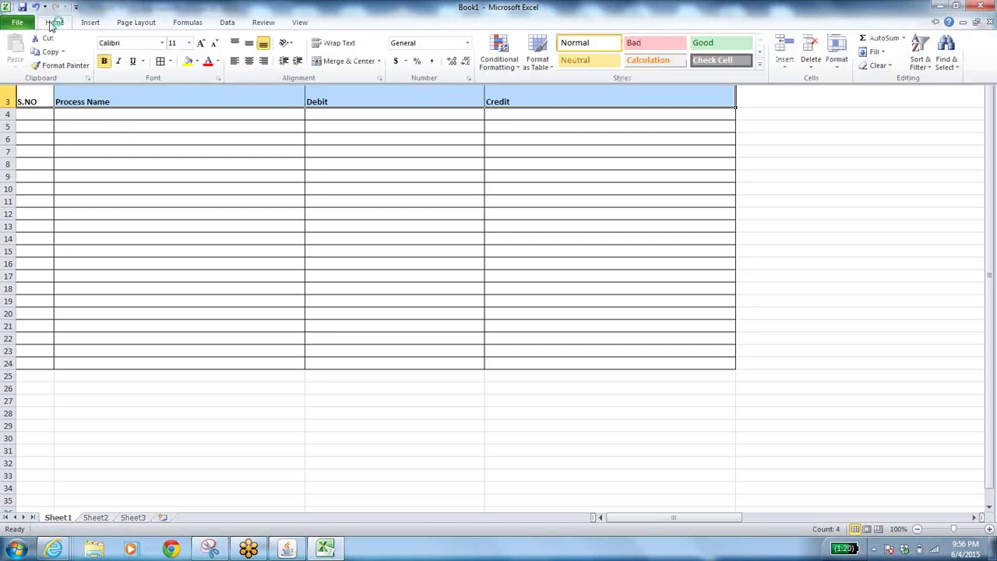
left_click(188, 43)
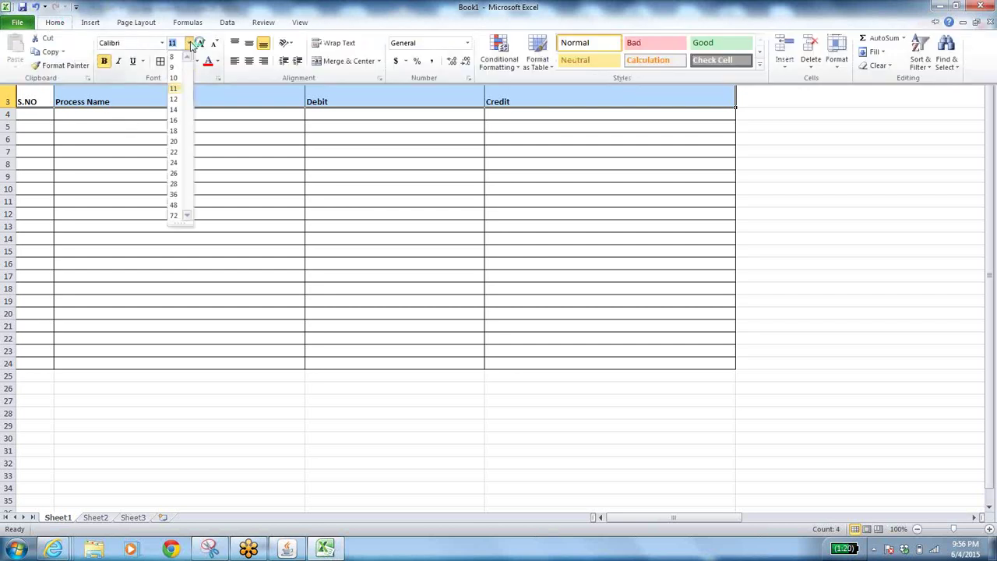
left_click(175, 98)
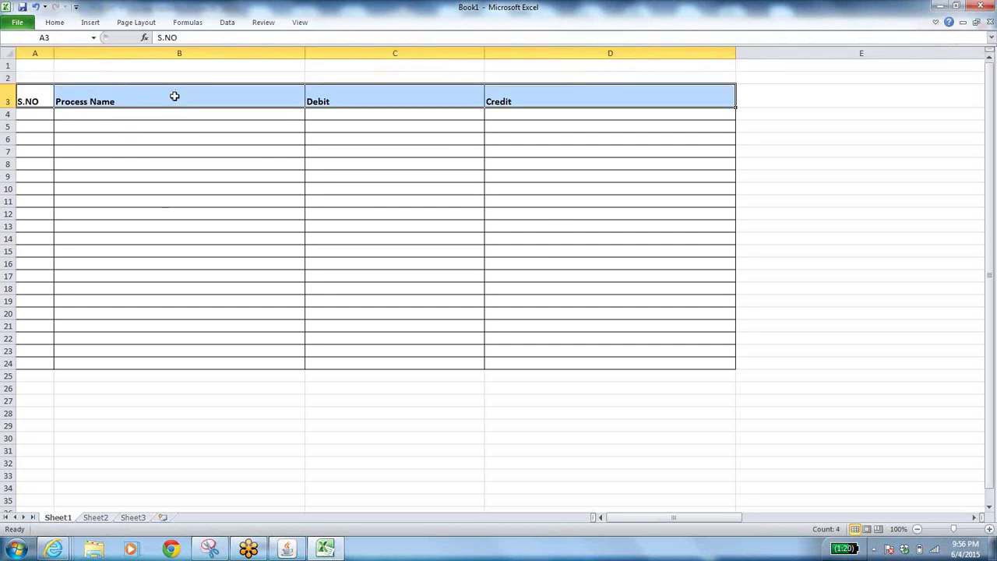
- Fill the heading cells A3:D3 with yellow and align their text vertically to the middle
left_click(55, 22)
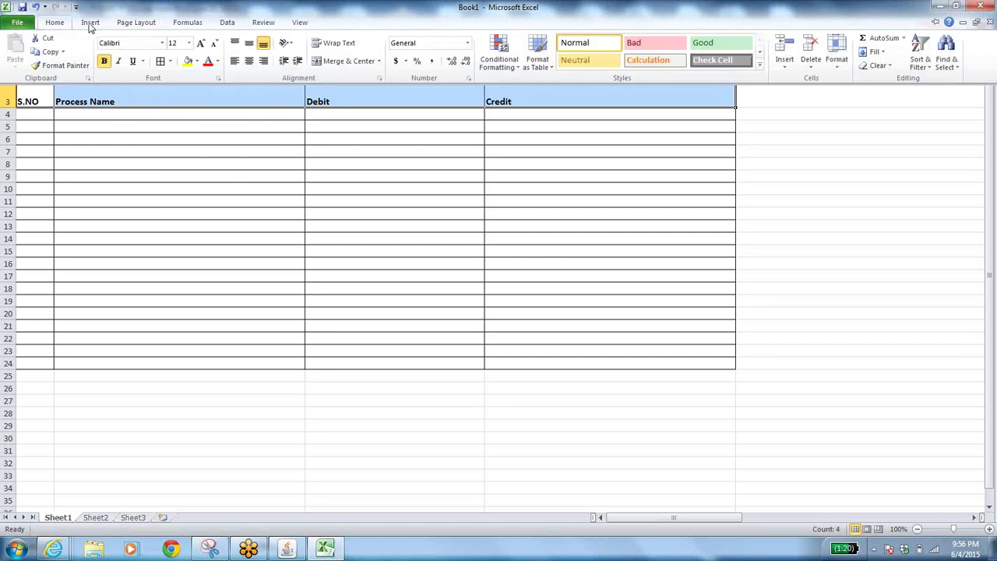
left_click(189, 61)
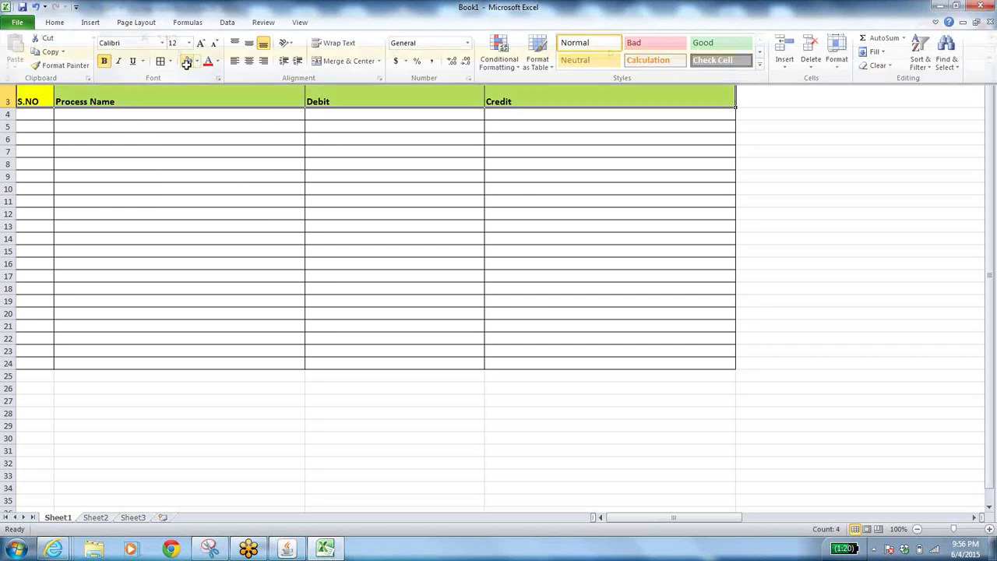
left_click(54, 22)
left_click(249, 44)
left_click(260, 181)
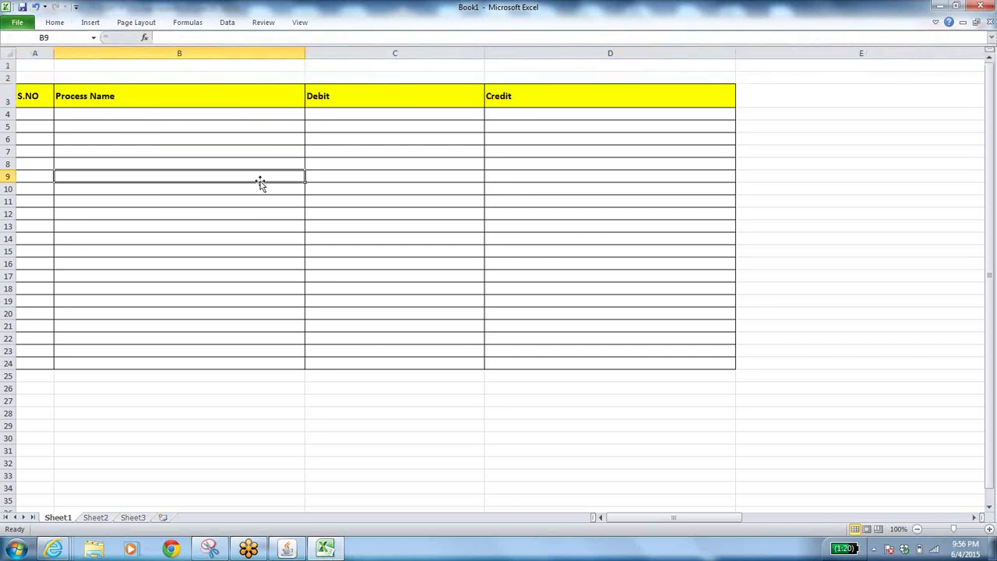
- Center the text of heading row 3 horizontally
left_click(8, 99)
left_click(61, 22)
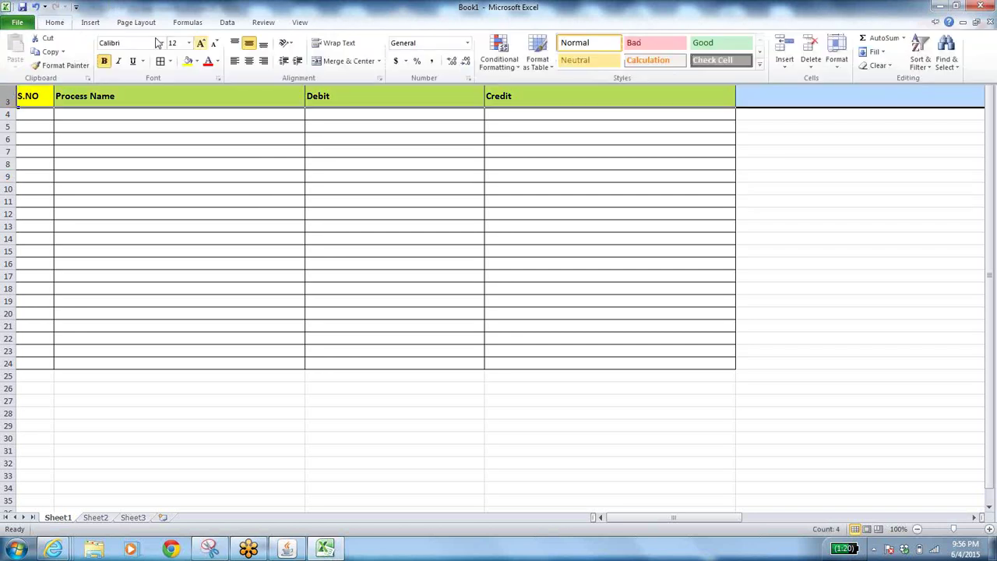
left_click(248, 60)
left_click(269, 154)
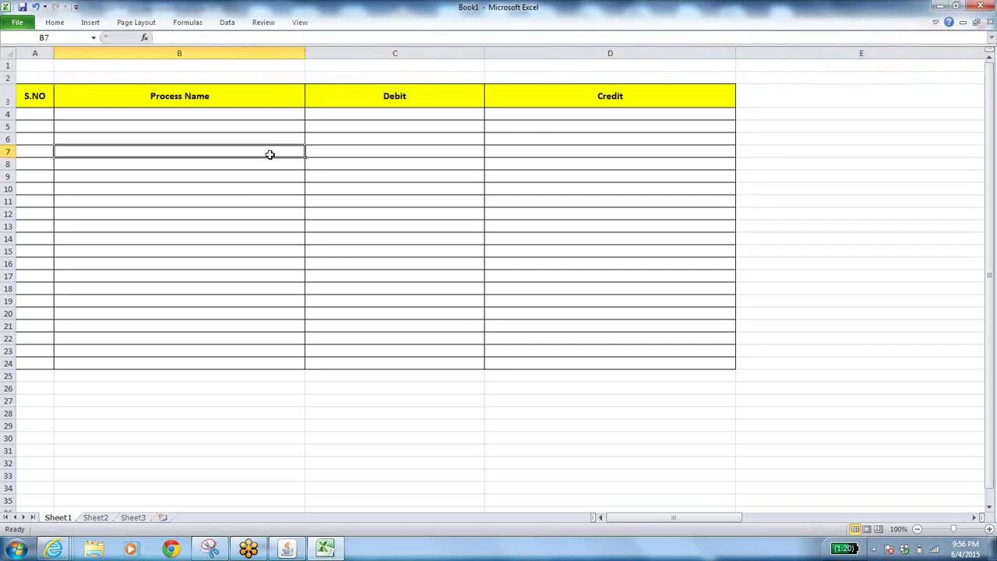
left_click(169, 259)
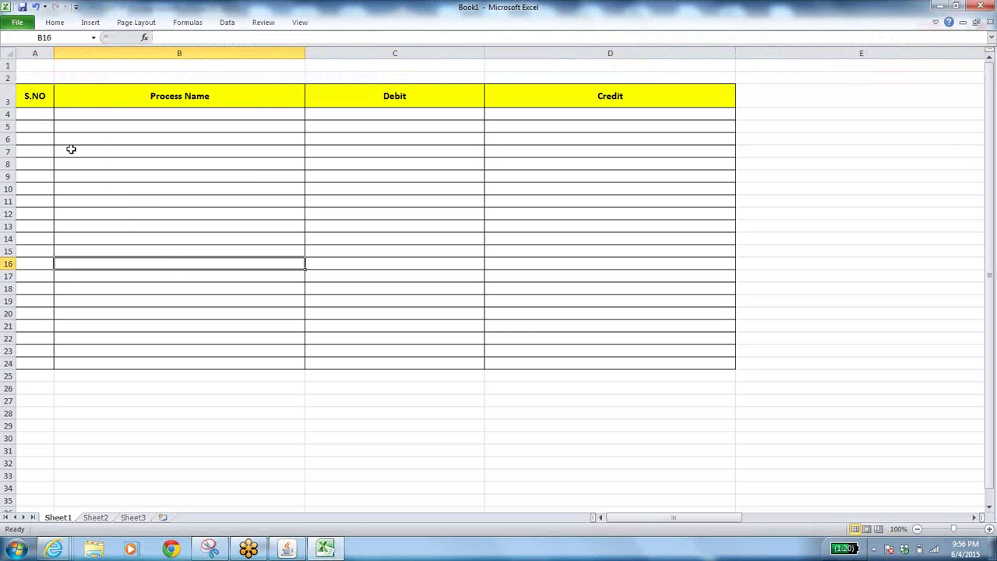
- Enter Riquisition as the first process name in cell B4
left_click(122, 116)
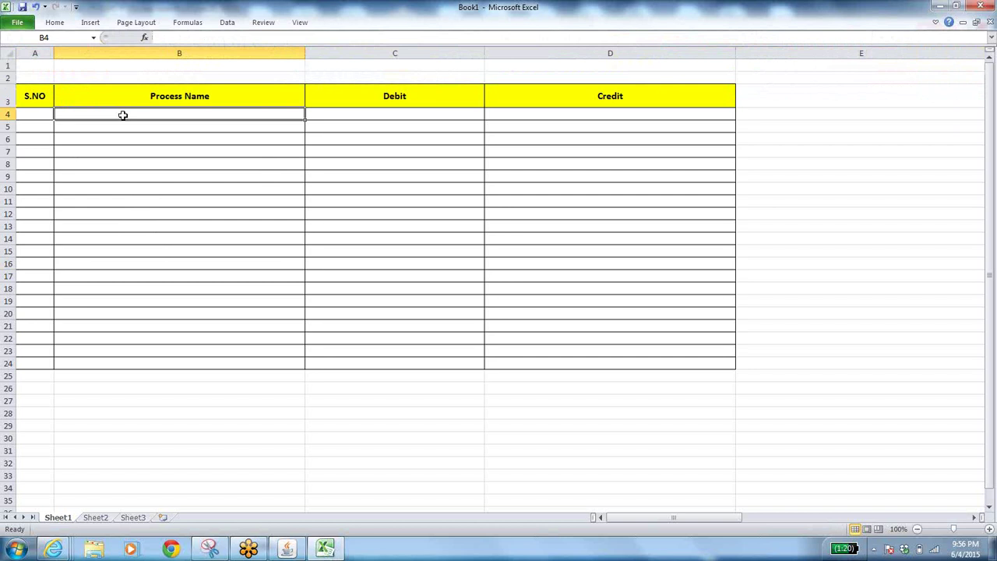
type("Ri")
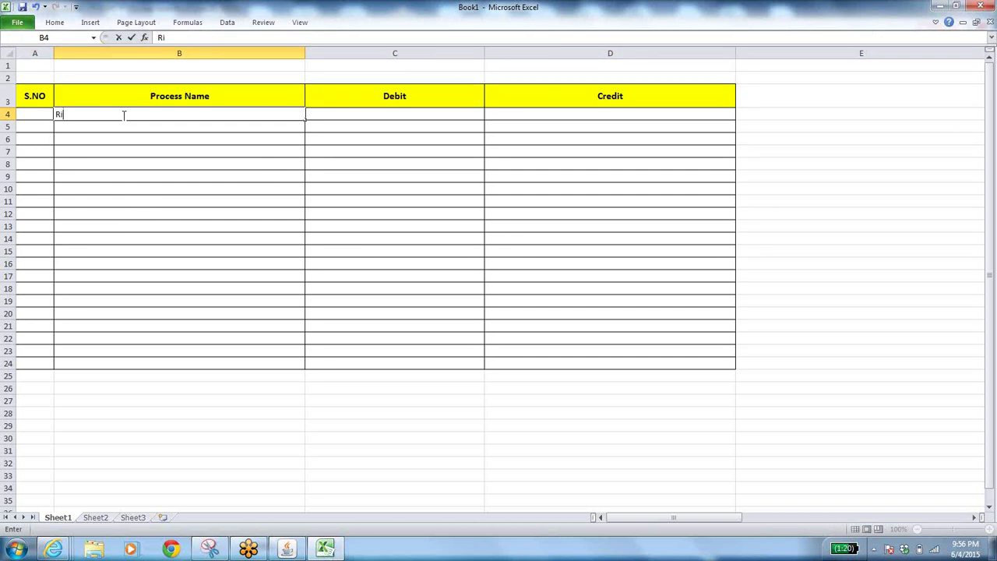
type("quisition")
left_click(126, 125)
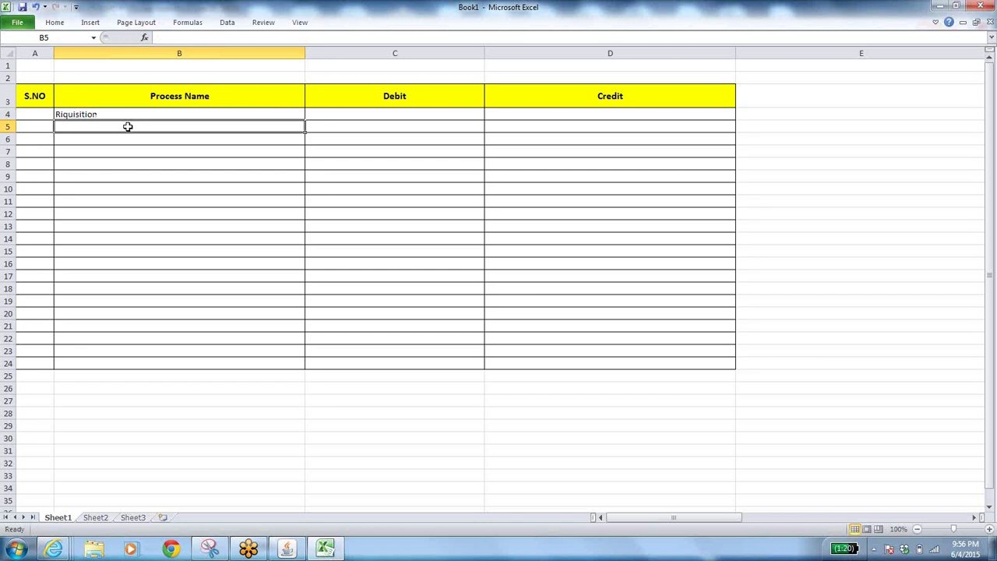
- Center the text of the whole Process Name column B horizontally
left_click(178, 51)
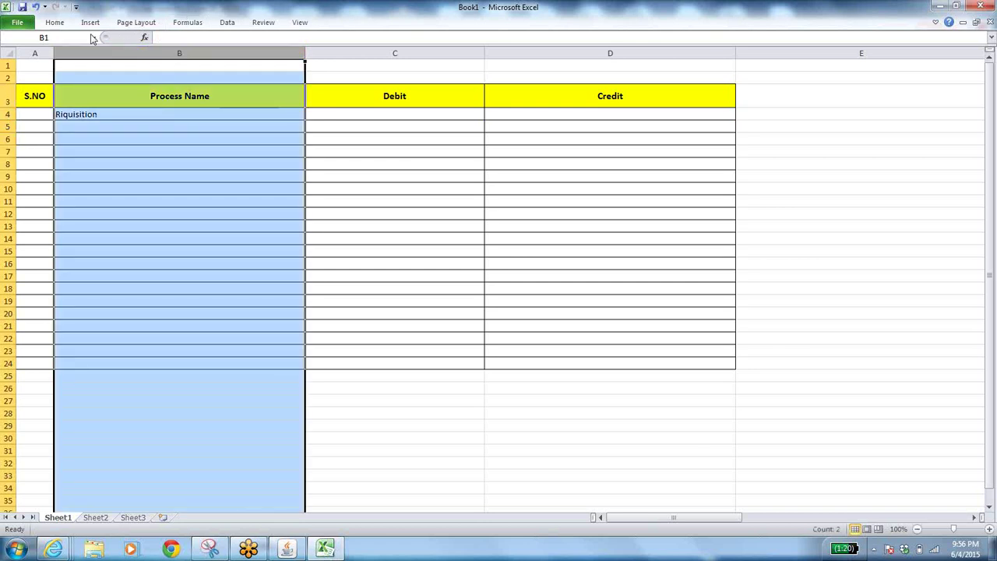
left_click(54, 22)
left_click(248, 61)
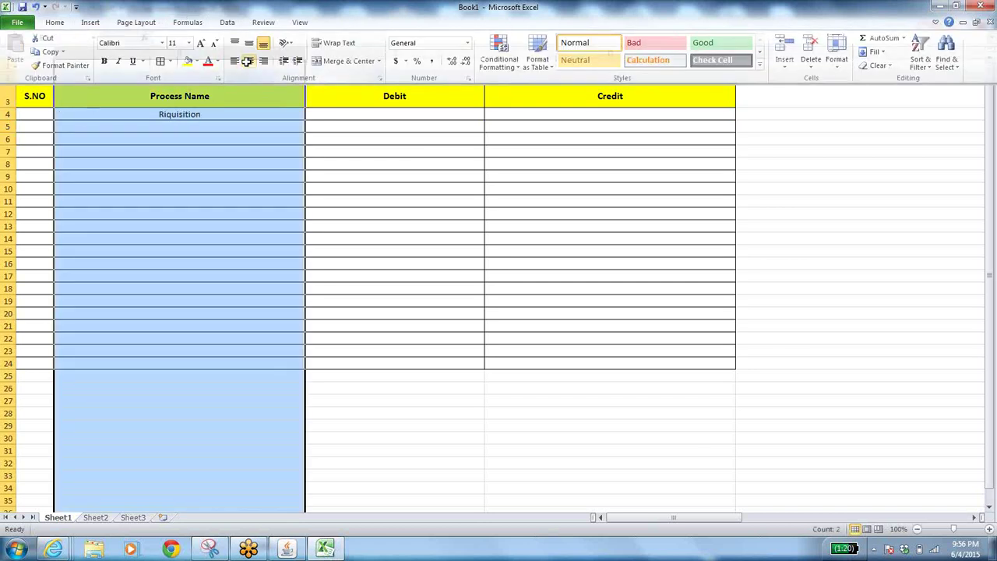
- Enter RFQ in cell B5 and Quotation in cell B6 as the next process names
left_click(165, 128)
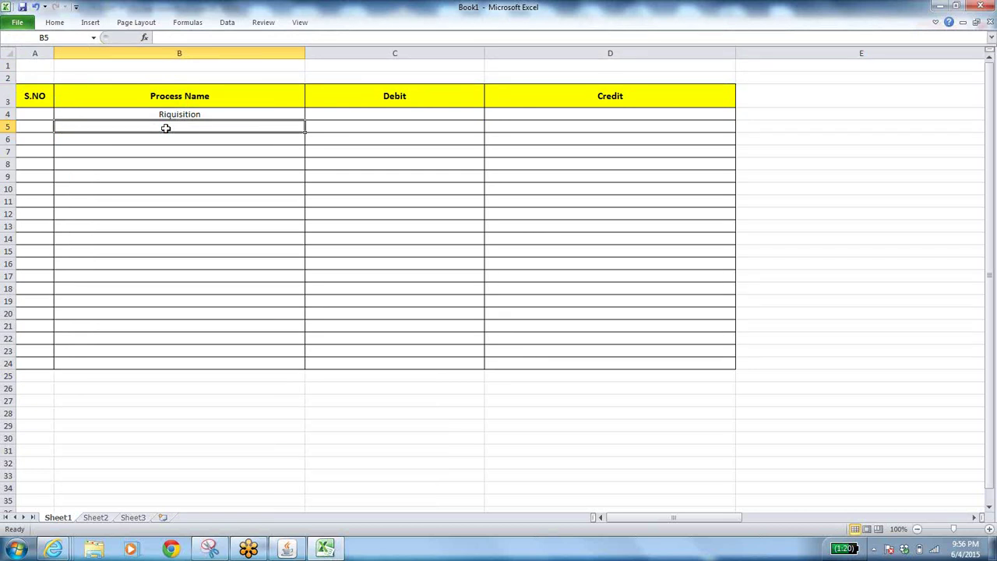
type("RFQ")
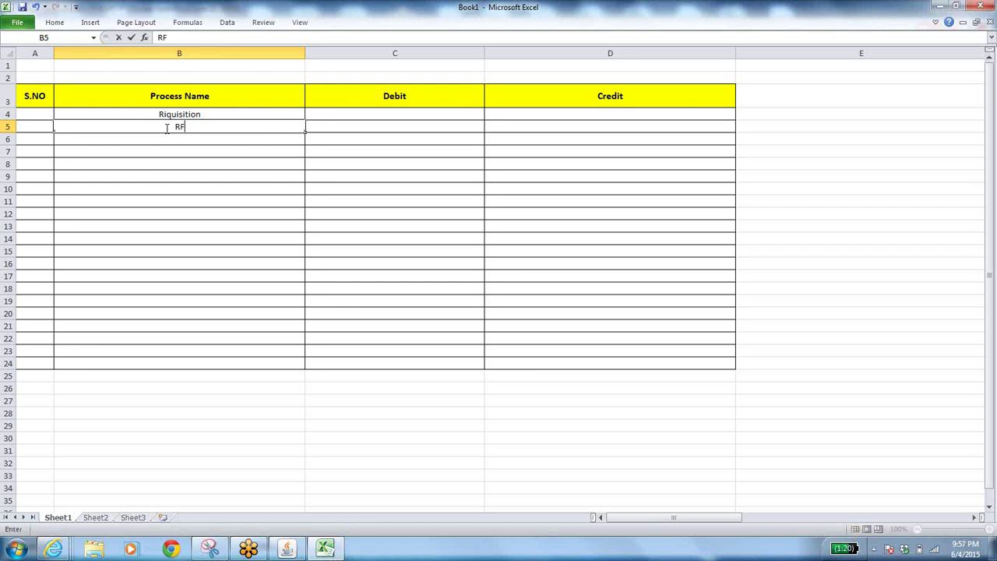
left_click(184, 140)
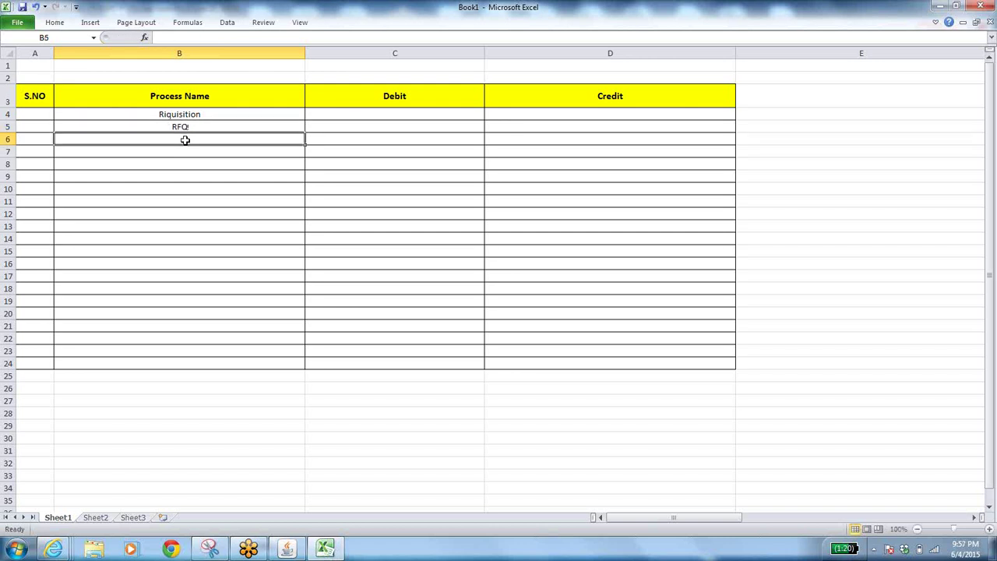
type("Quota")
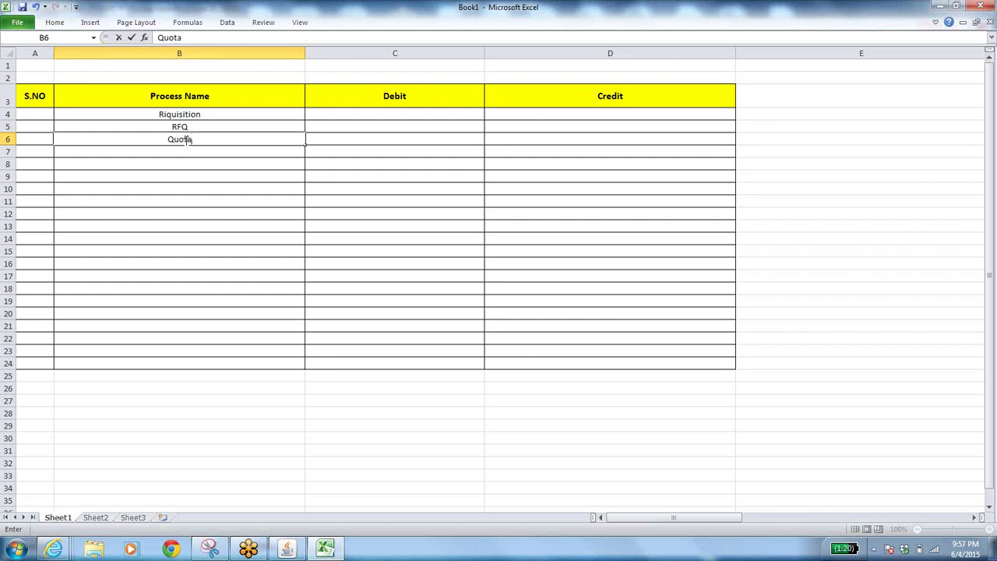
type("tion")
- Add Purchase Order in cell B7 and Receipt in cell B8 to the process list
left_click(187, 154)
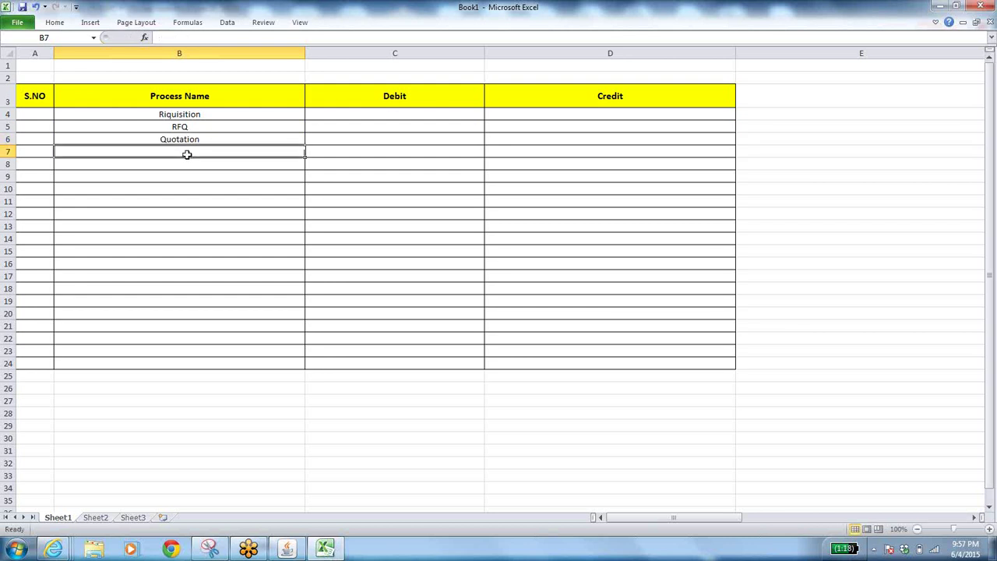
type("Purch")
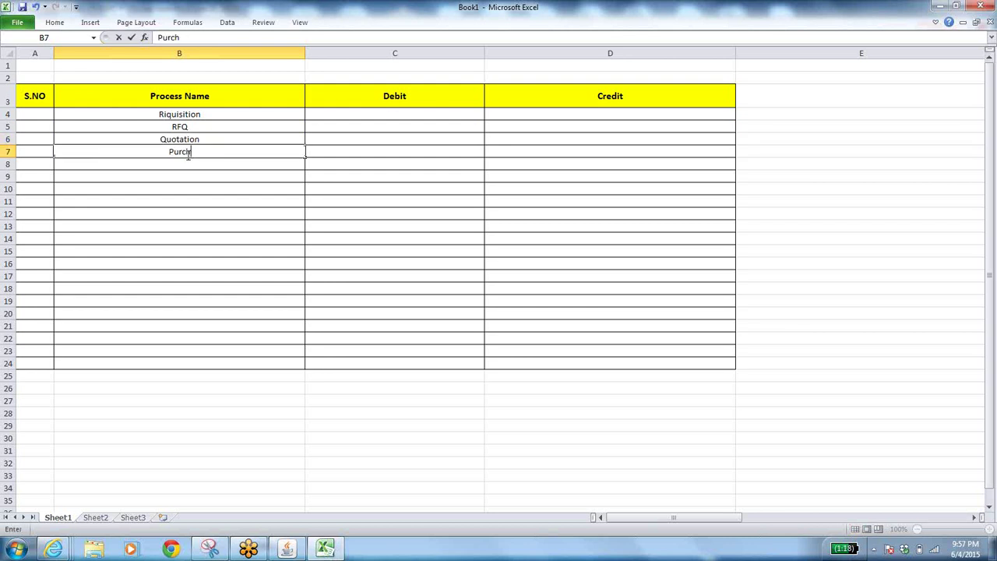
type("ase Order")
left_click(187, 163)
type("eceipt")
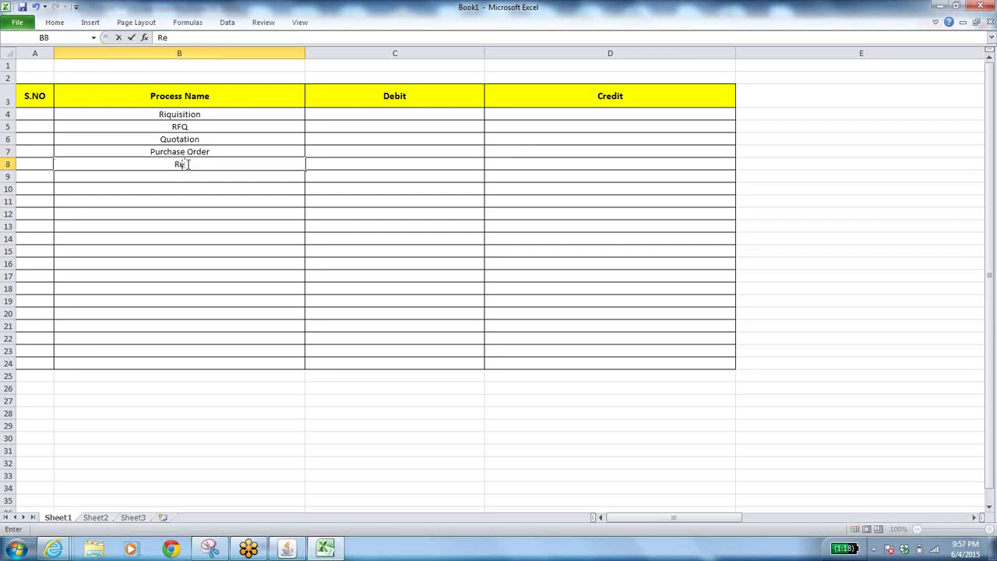
- Enter Receiving Transaction in cell B9 and Invoice in cell B10 as process names
left_click(193, 177)
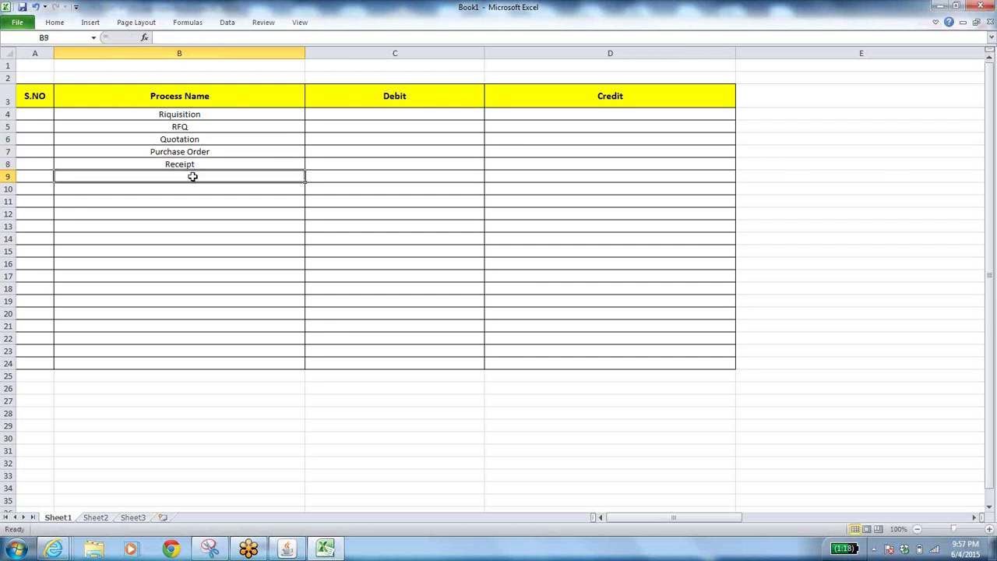
type("Receivi")
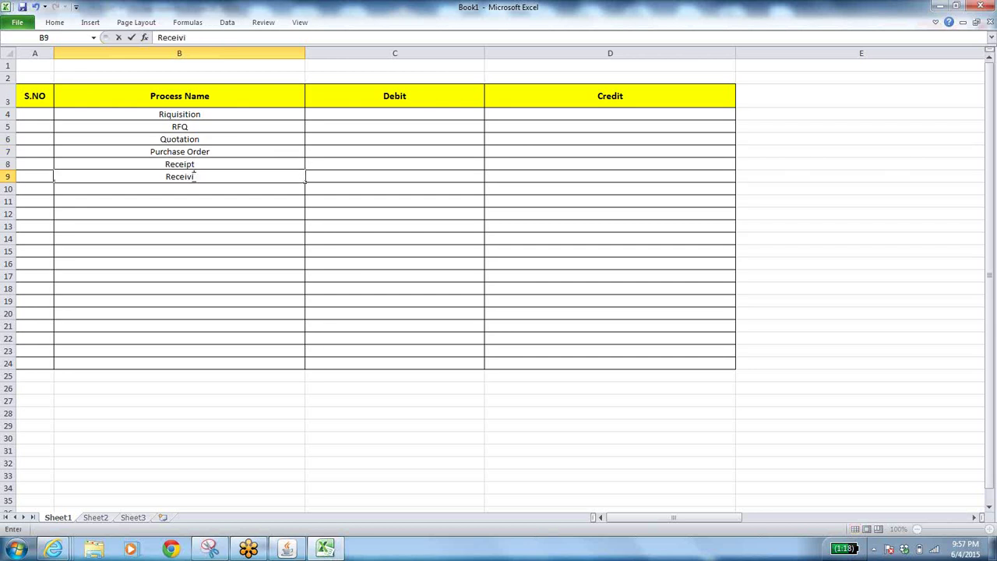
type("ng Transac")
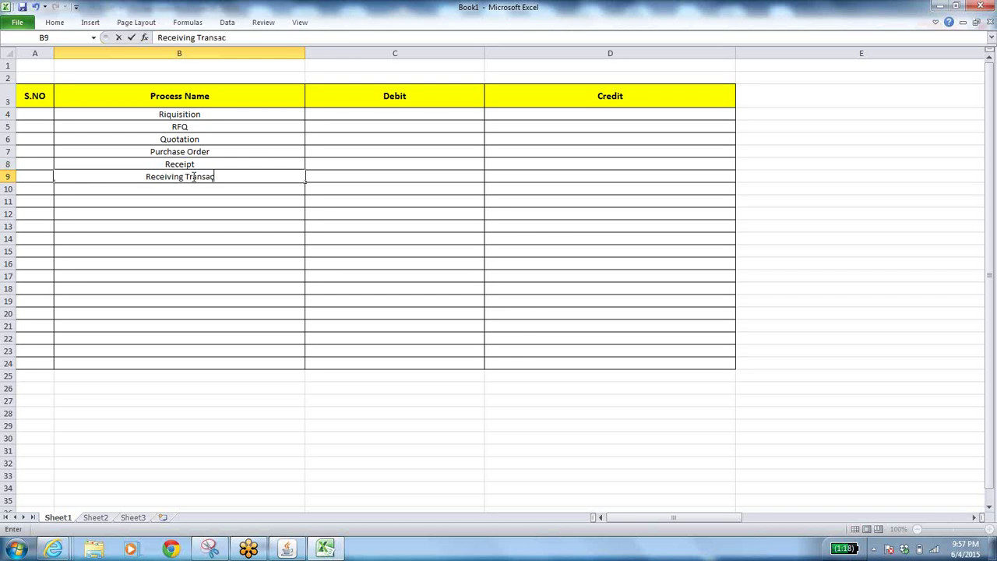
type("tion")
left_click(200, 190)
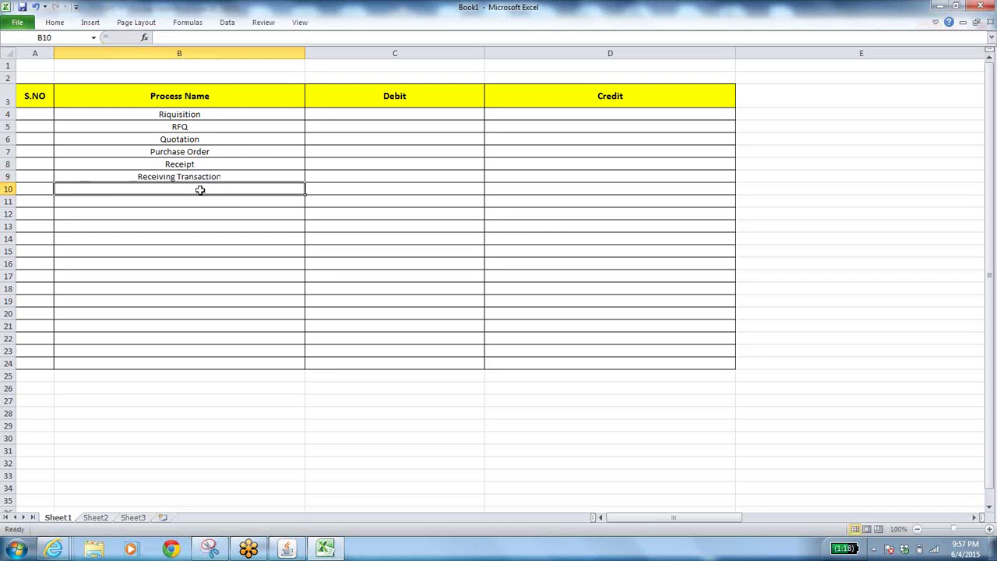
type("Invoice")
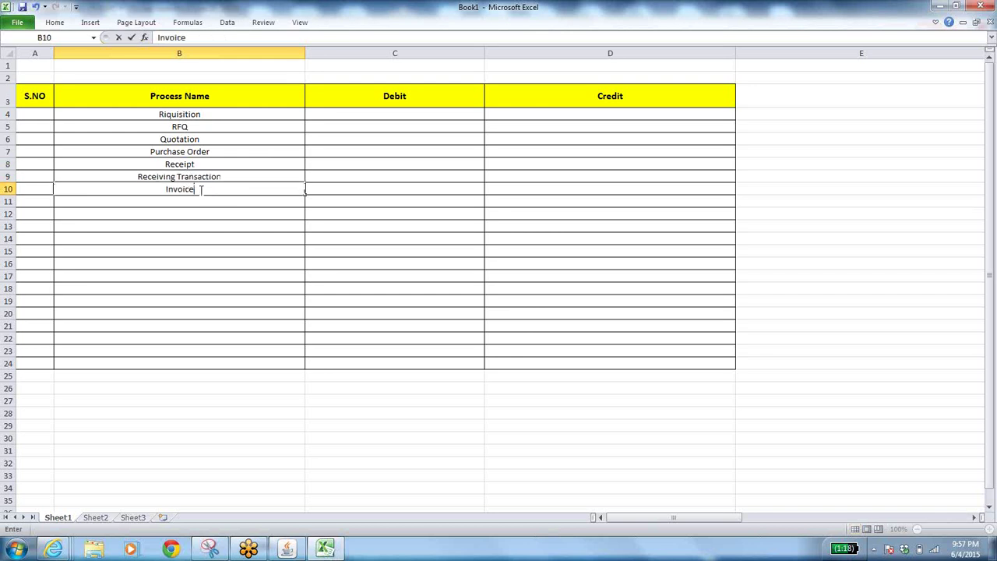
left_click(352, 124)
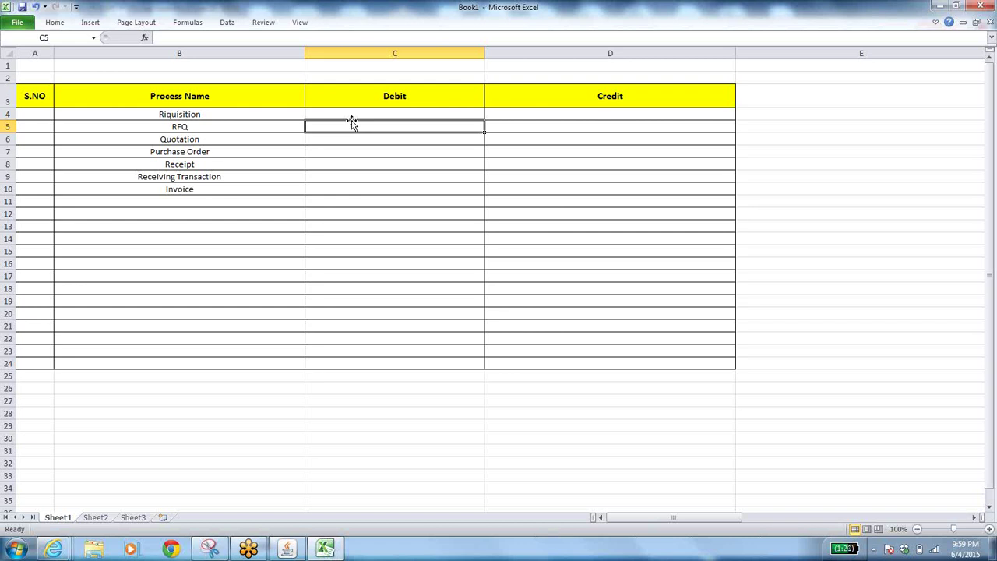
- Switch to Oracle Applications, change the responsibility to SEA Purchasing Super User, and select Organization Items under Items
left_click(286, 548)
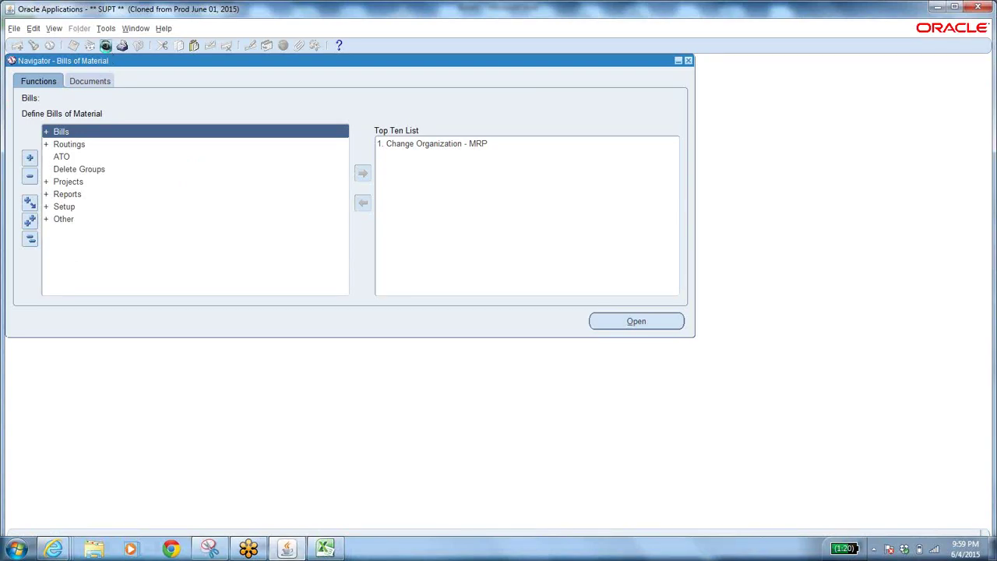
left_click(106, 46)
left_click(88, 223)
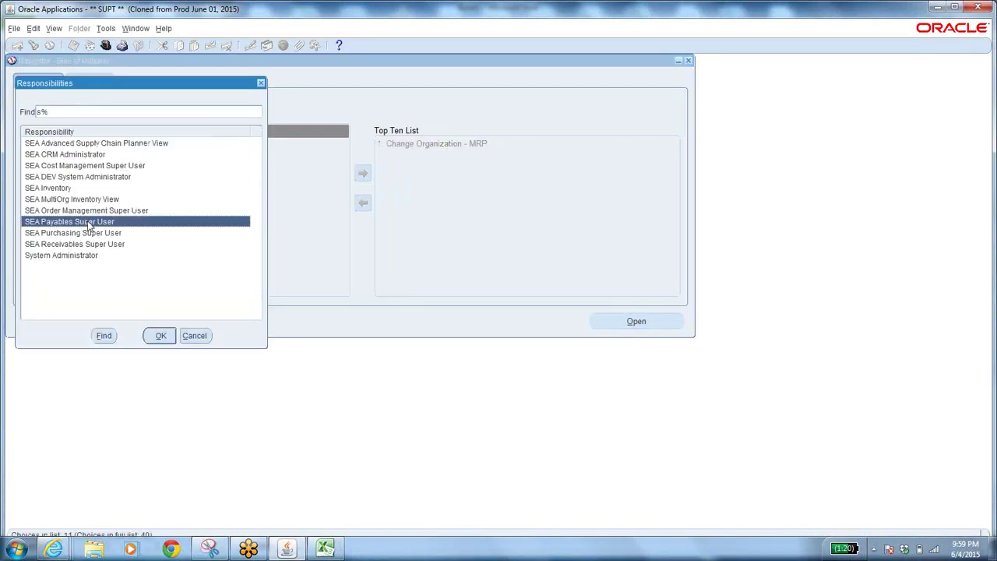
left_click(92, 233)
left_click(159, 335)
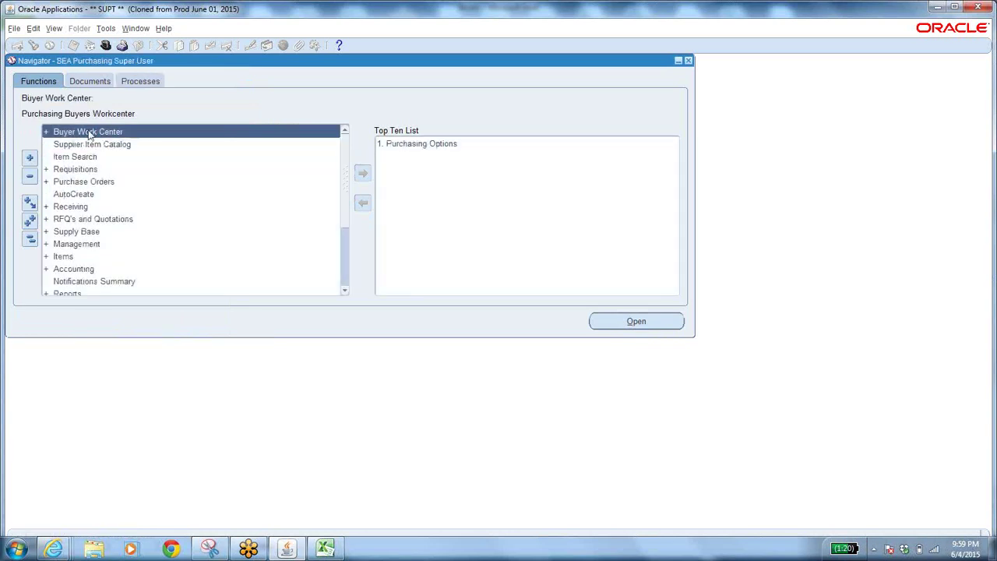
double_click(64, 257)
left_click(111, 282)
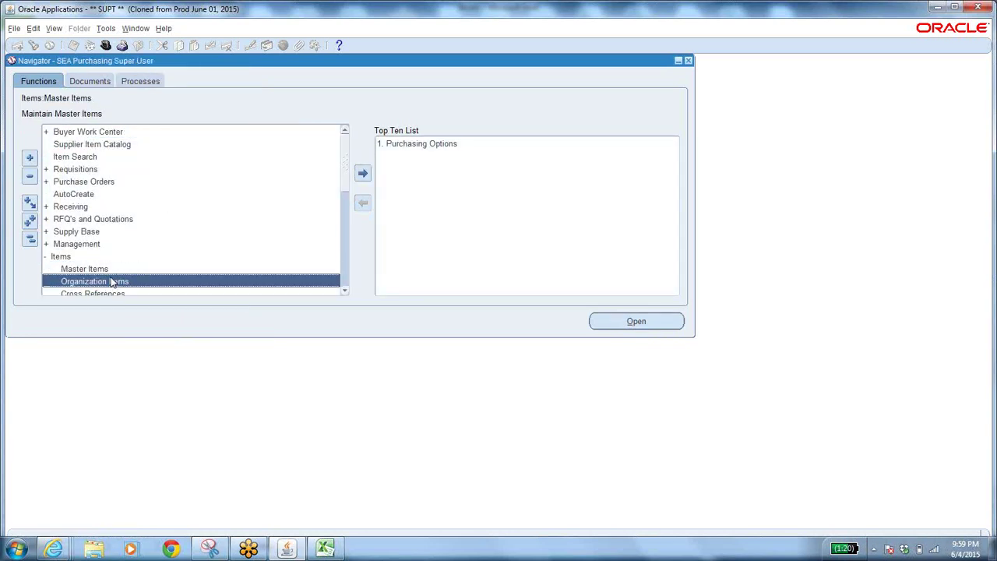
- Open the classes trails text file in the desktop folder BA and copy the item number 85402023A72R beside D & D ROOFING, INC
key("super+d")
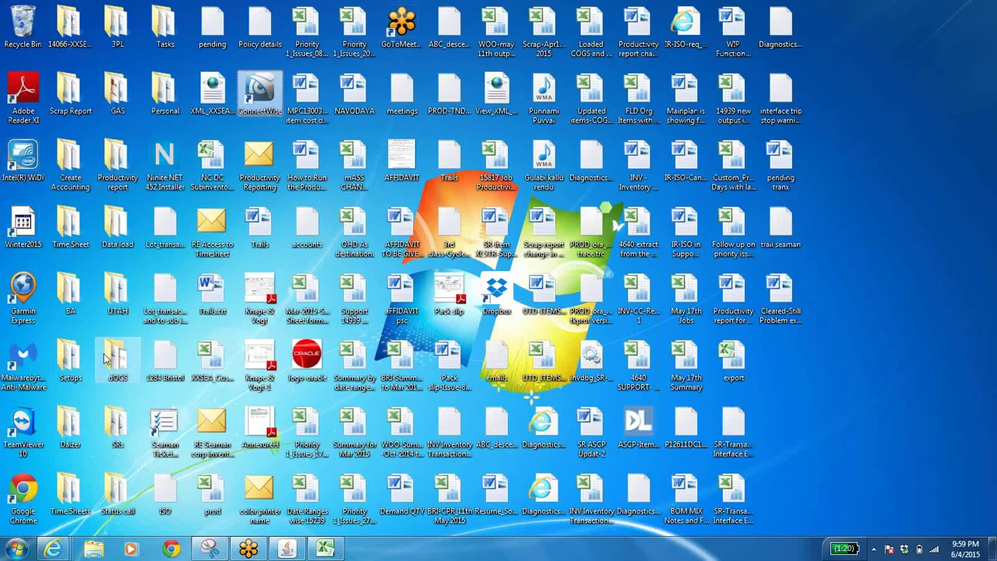
double_click(69, 309)
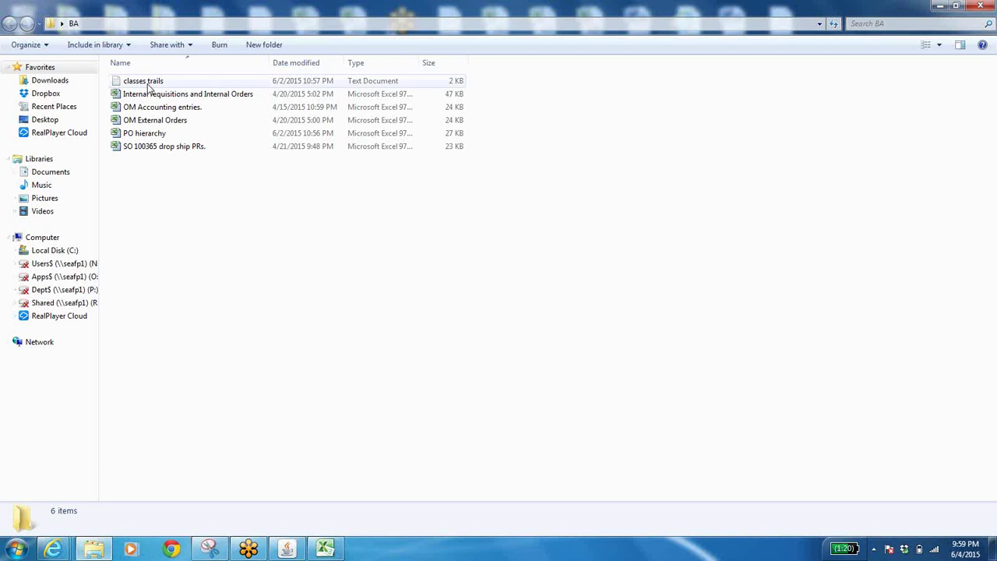
double_click(150, 84)
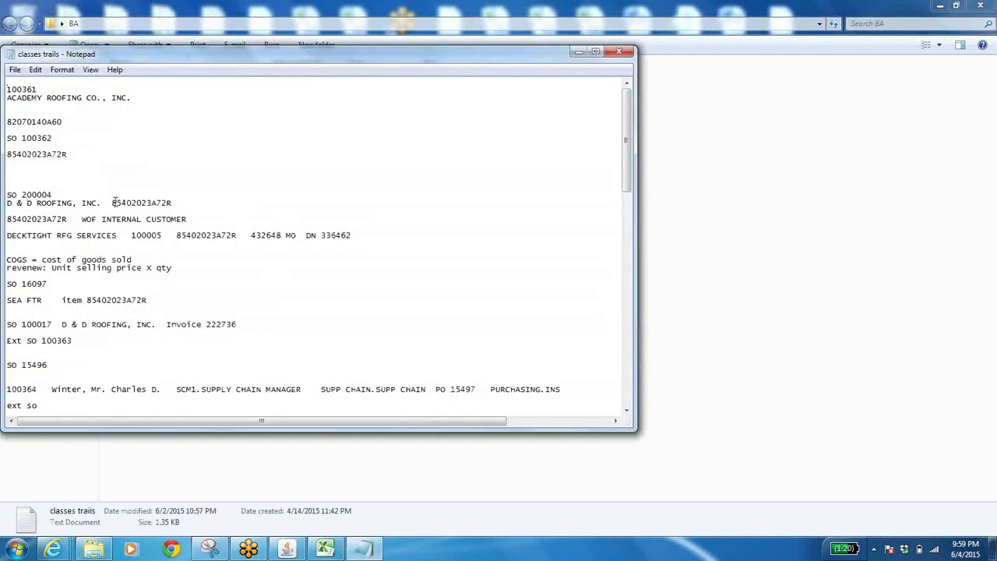
left_click_drag(113, 202, 175, 203)
key("ctrl+c")
- Return to Oracle Applications, open Organization Items for organization WOO (Wooster Discrete), and find item 85402023A72R
left_click(287, 549)
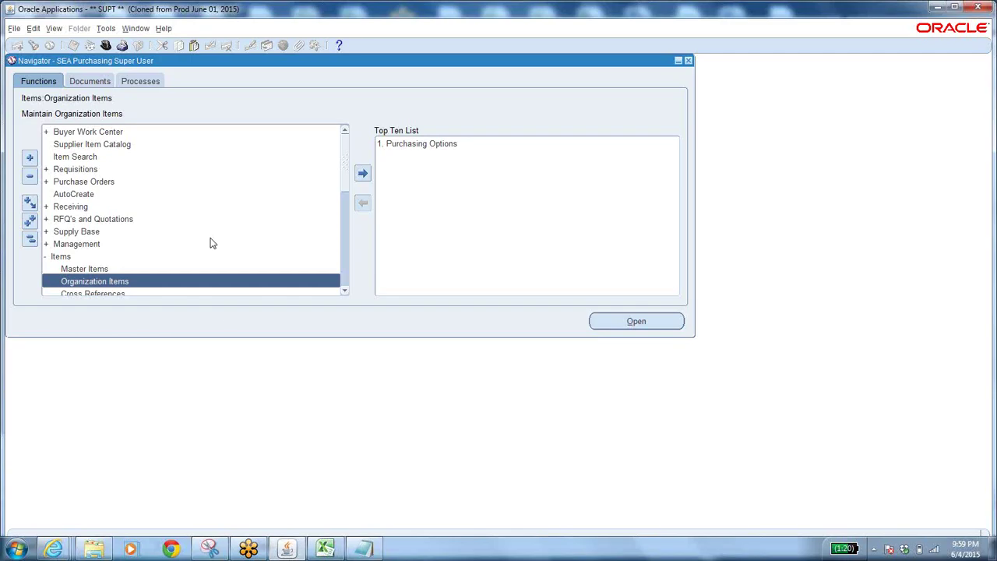
double_click(101, 281)
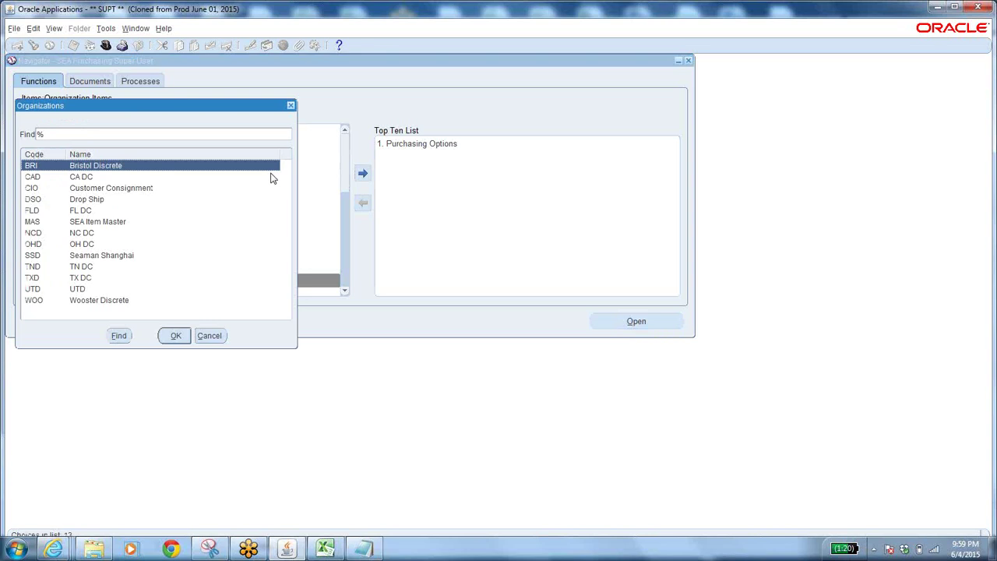
key("Return")
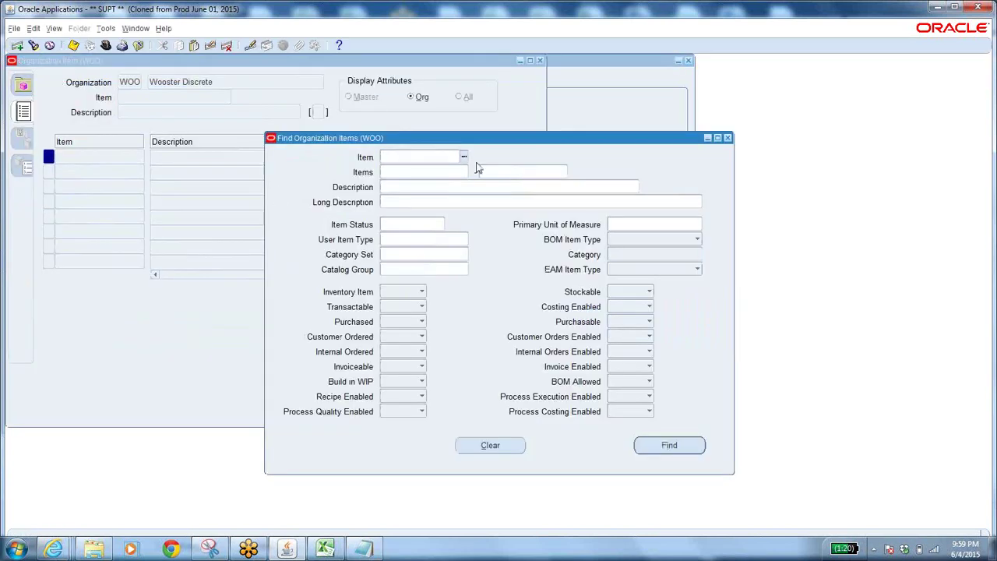
key("ctrl+v")
left_click(670, 445)
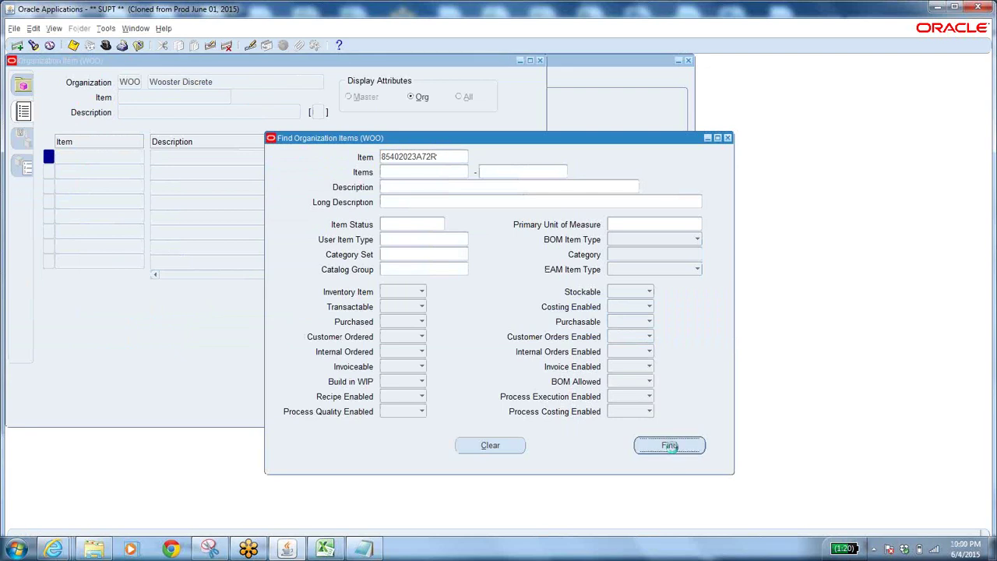
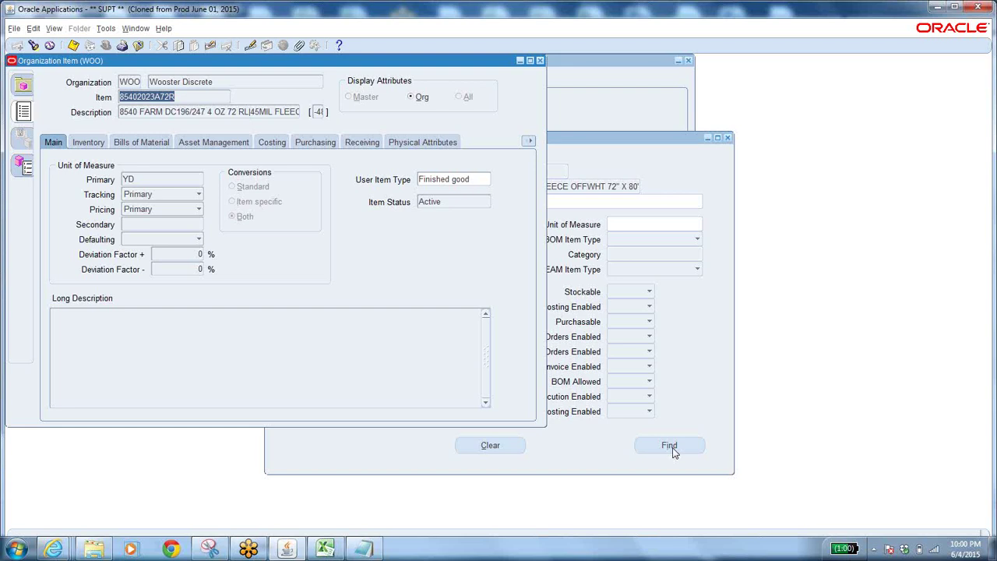
- Examine the item number, organization code and Inventory attributes of item 85402023A72R, and return to the Find Organization Items form
left_click(180, 99)
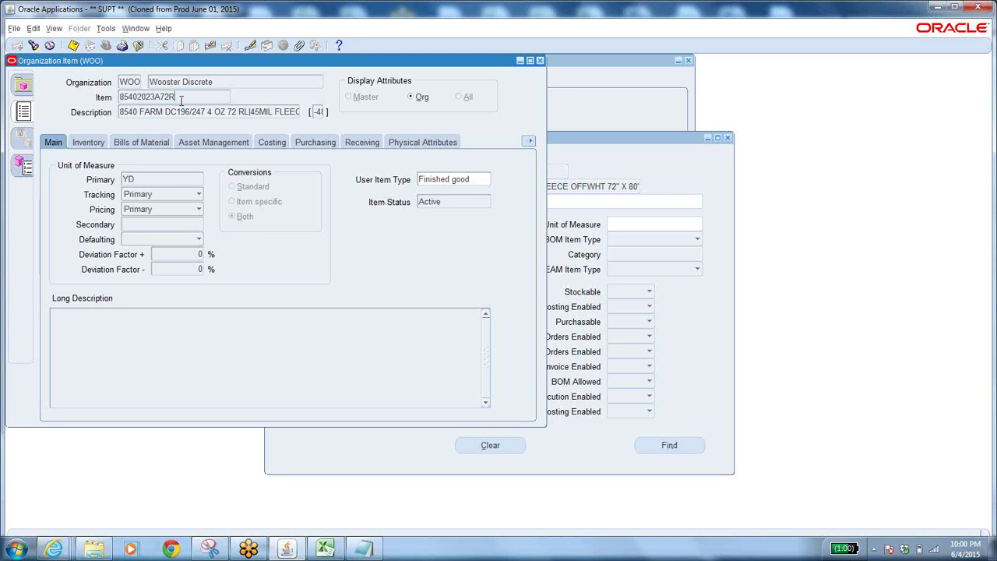
double_click(131, 83)
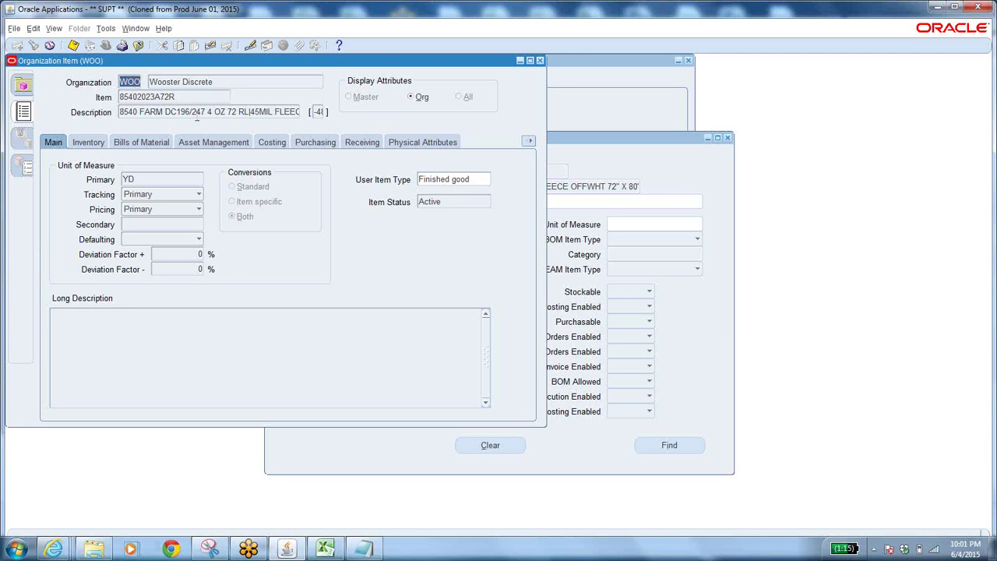
left_click(93, 145)
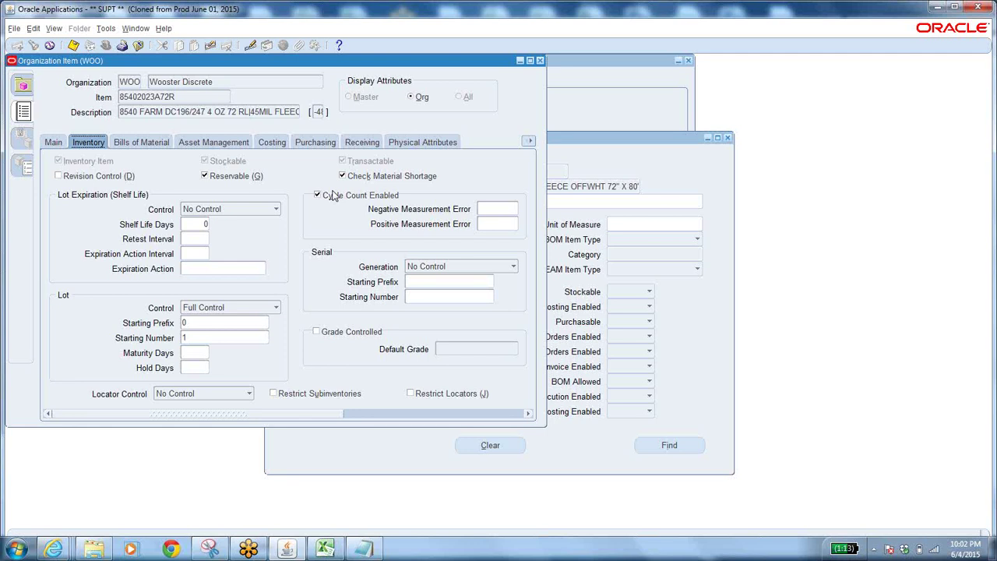
left_click(613, 166)
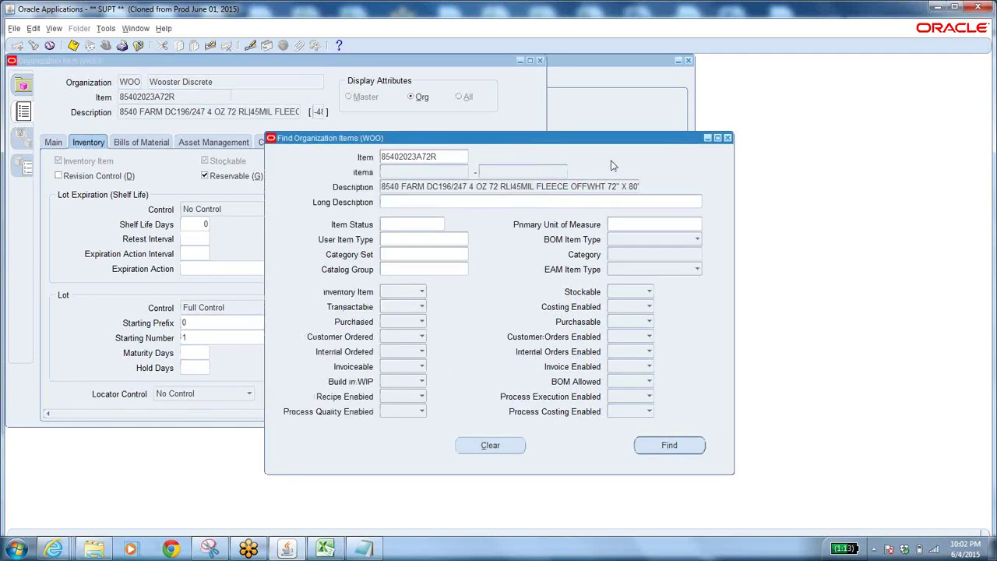